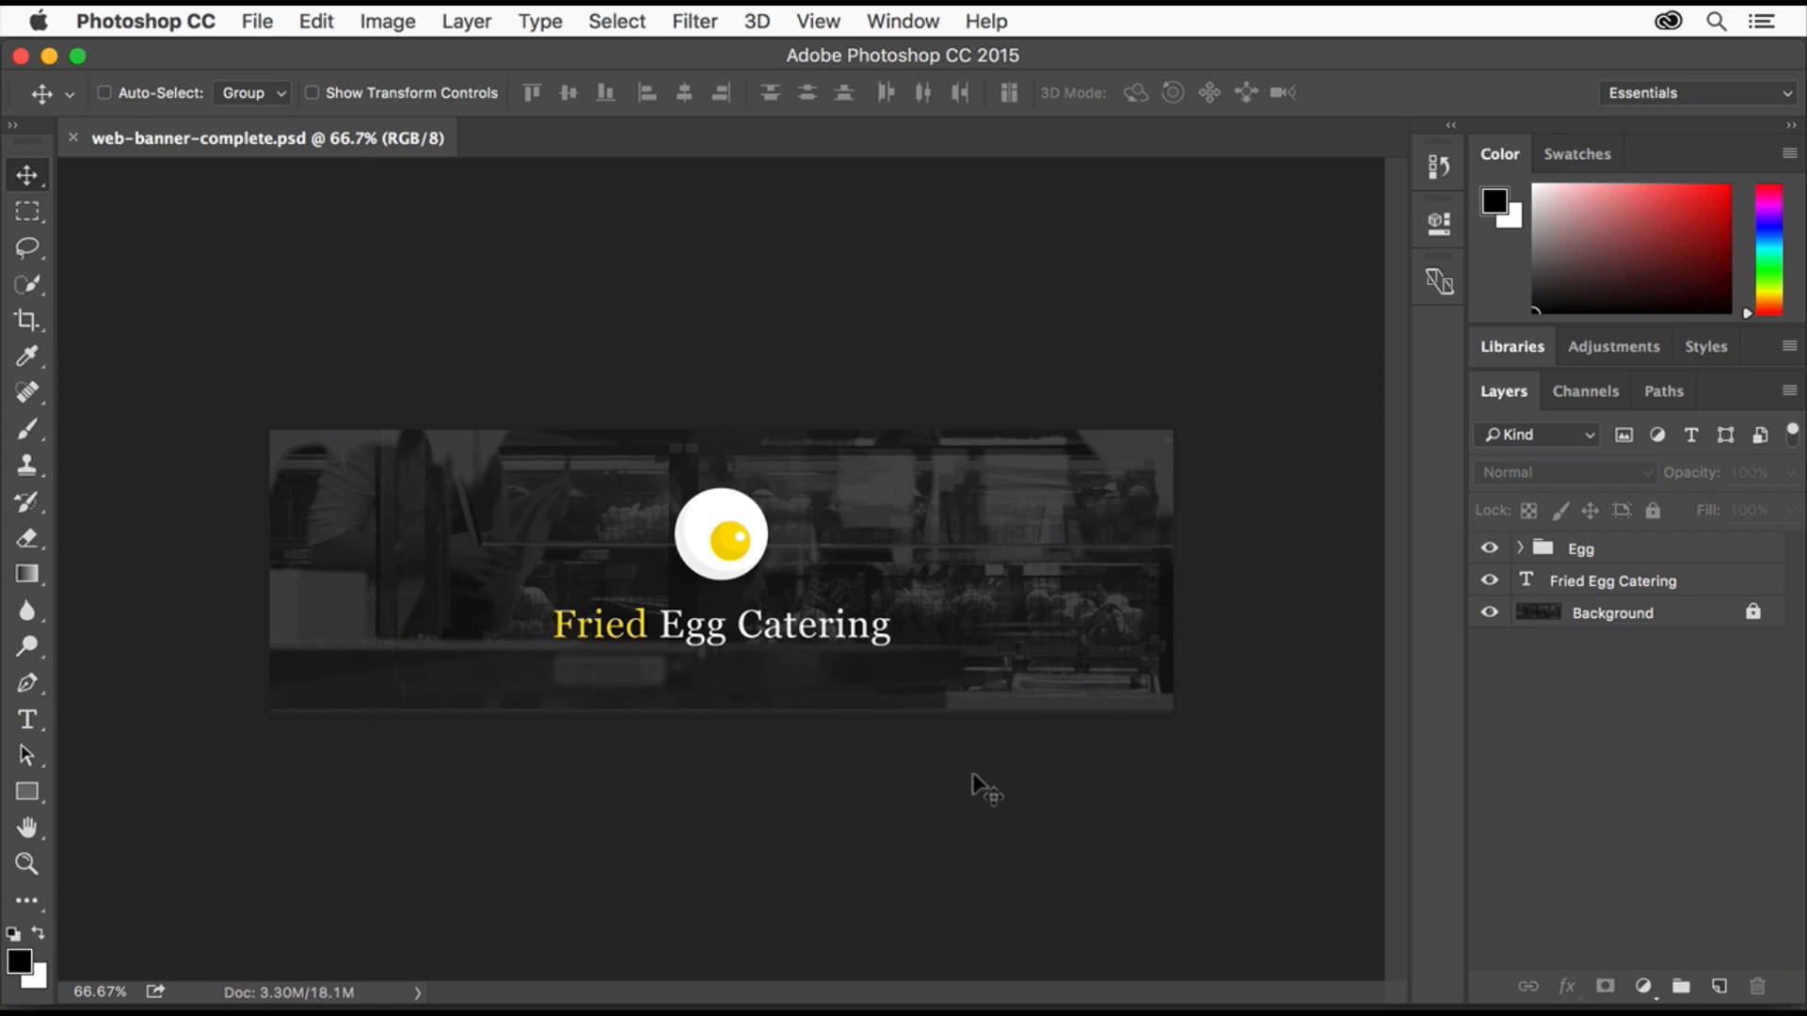
# Open web-banner-start.psd from the Desktop.
pyautogui.click(275, 21)
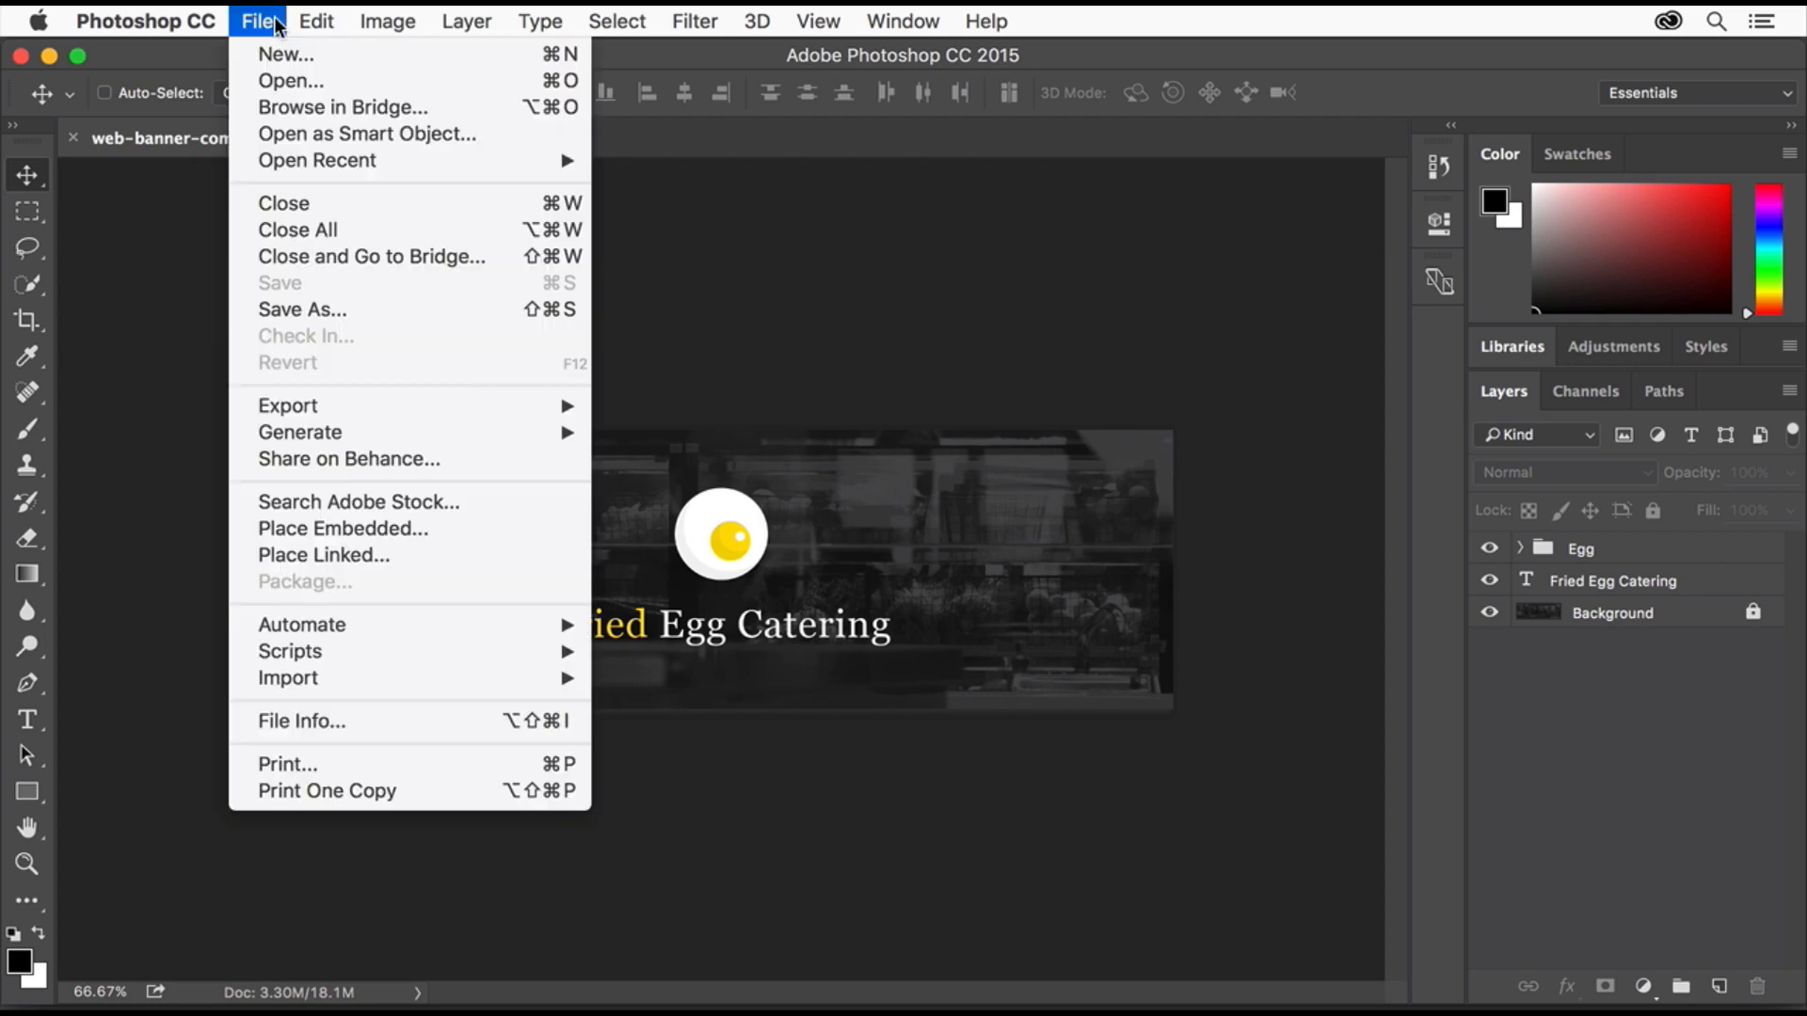
pyautogui.click(337, 76)
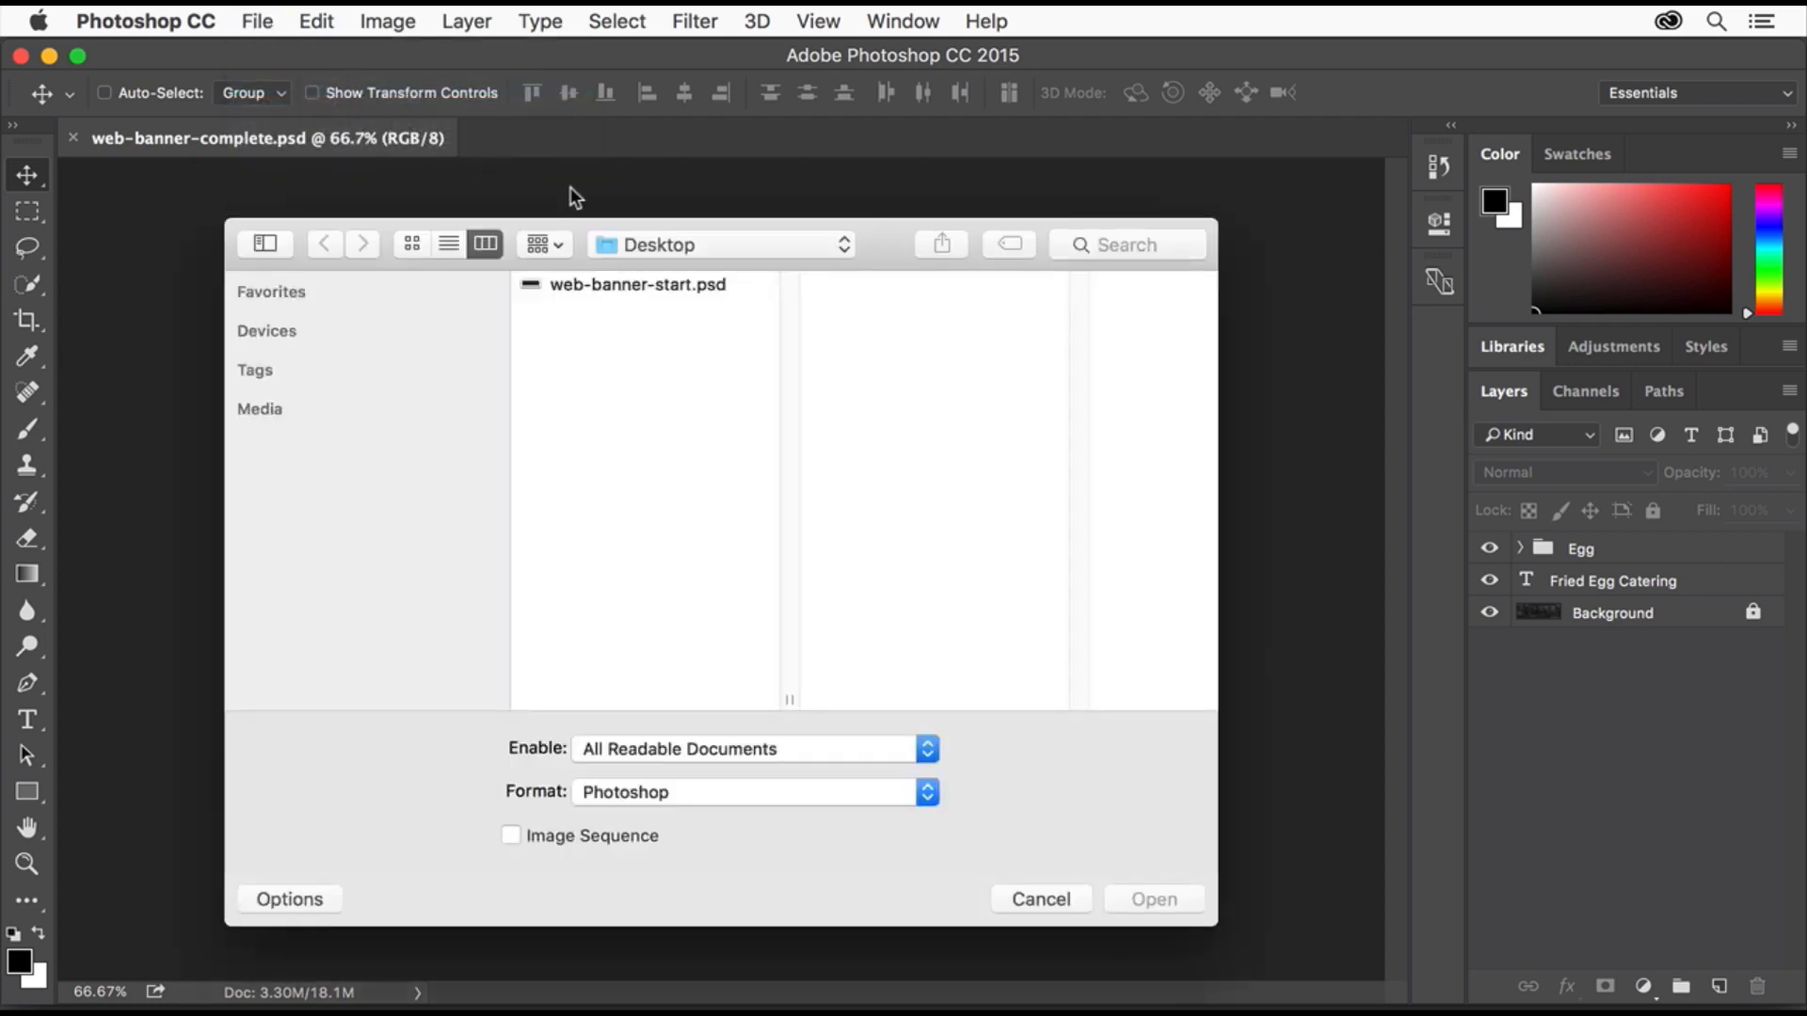
pyautogui.click(689, 297)
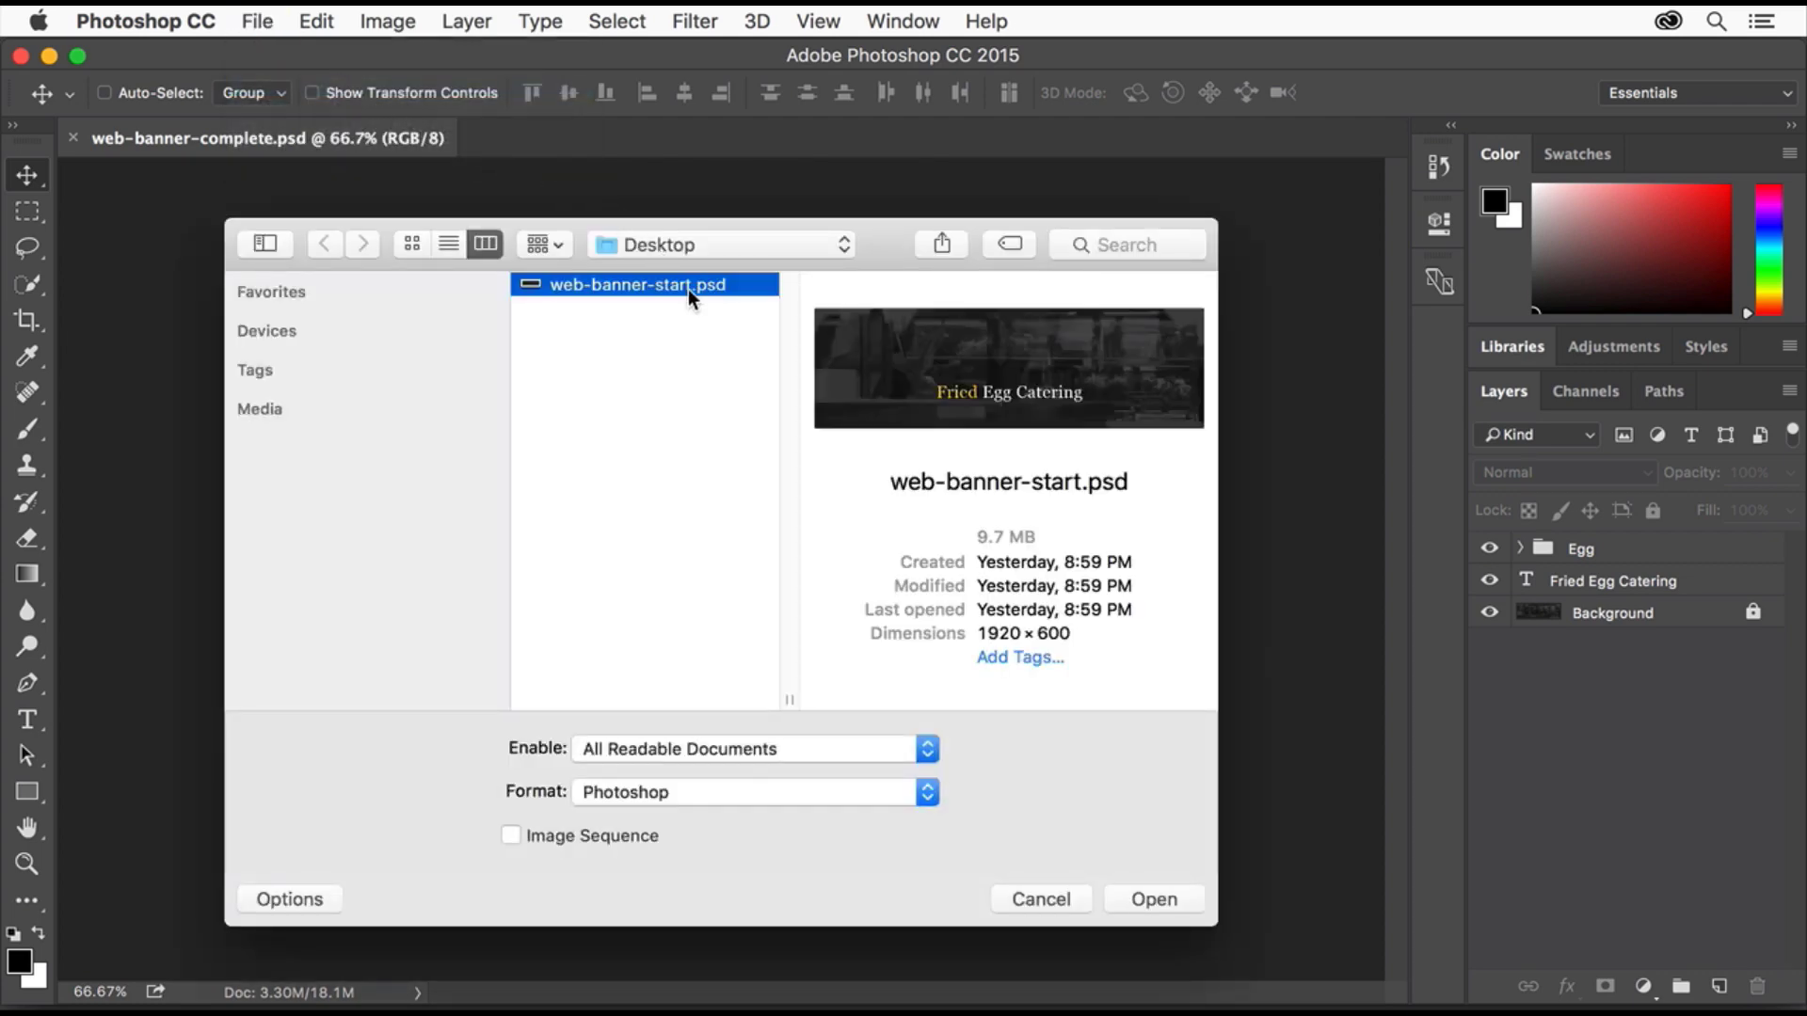
pyautogui.click(1180, 897)
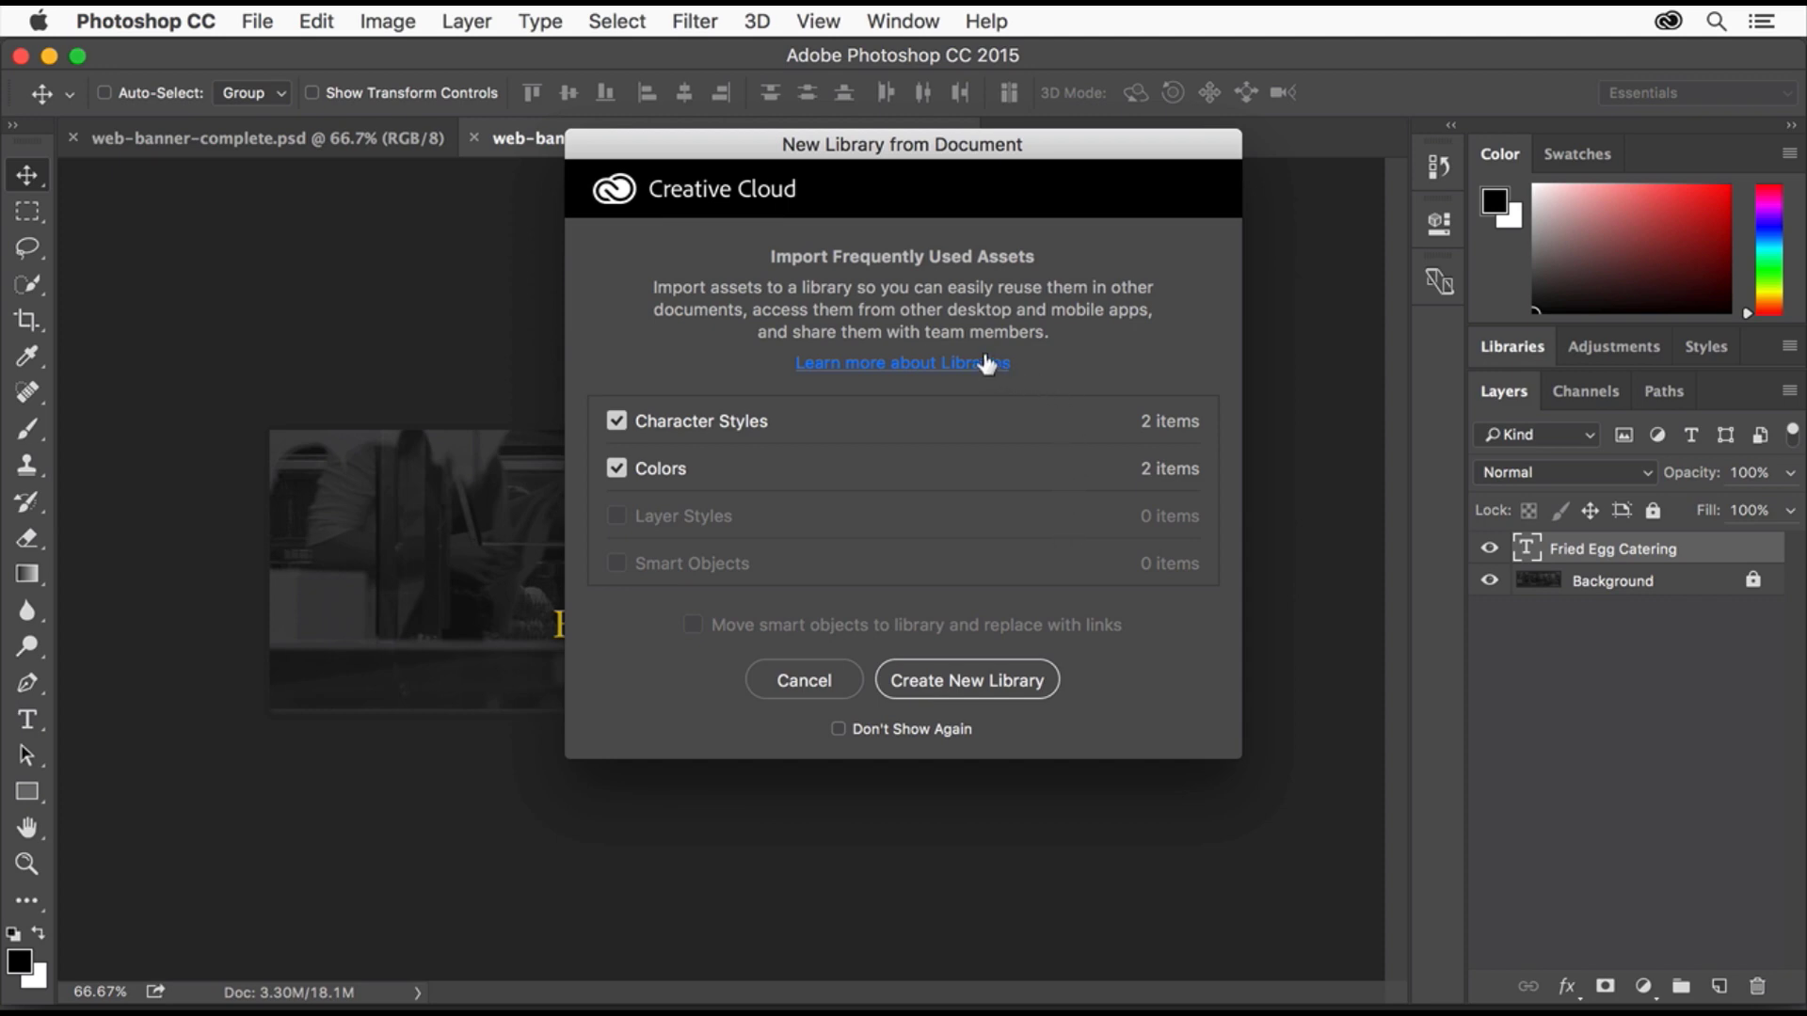
# Dismiss the library prompt and draw a black 245 px circle above the title with the Ellipse Tool.
pyautogui.click(784, 686)
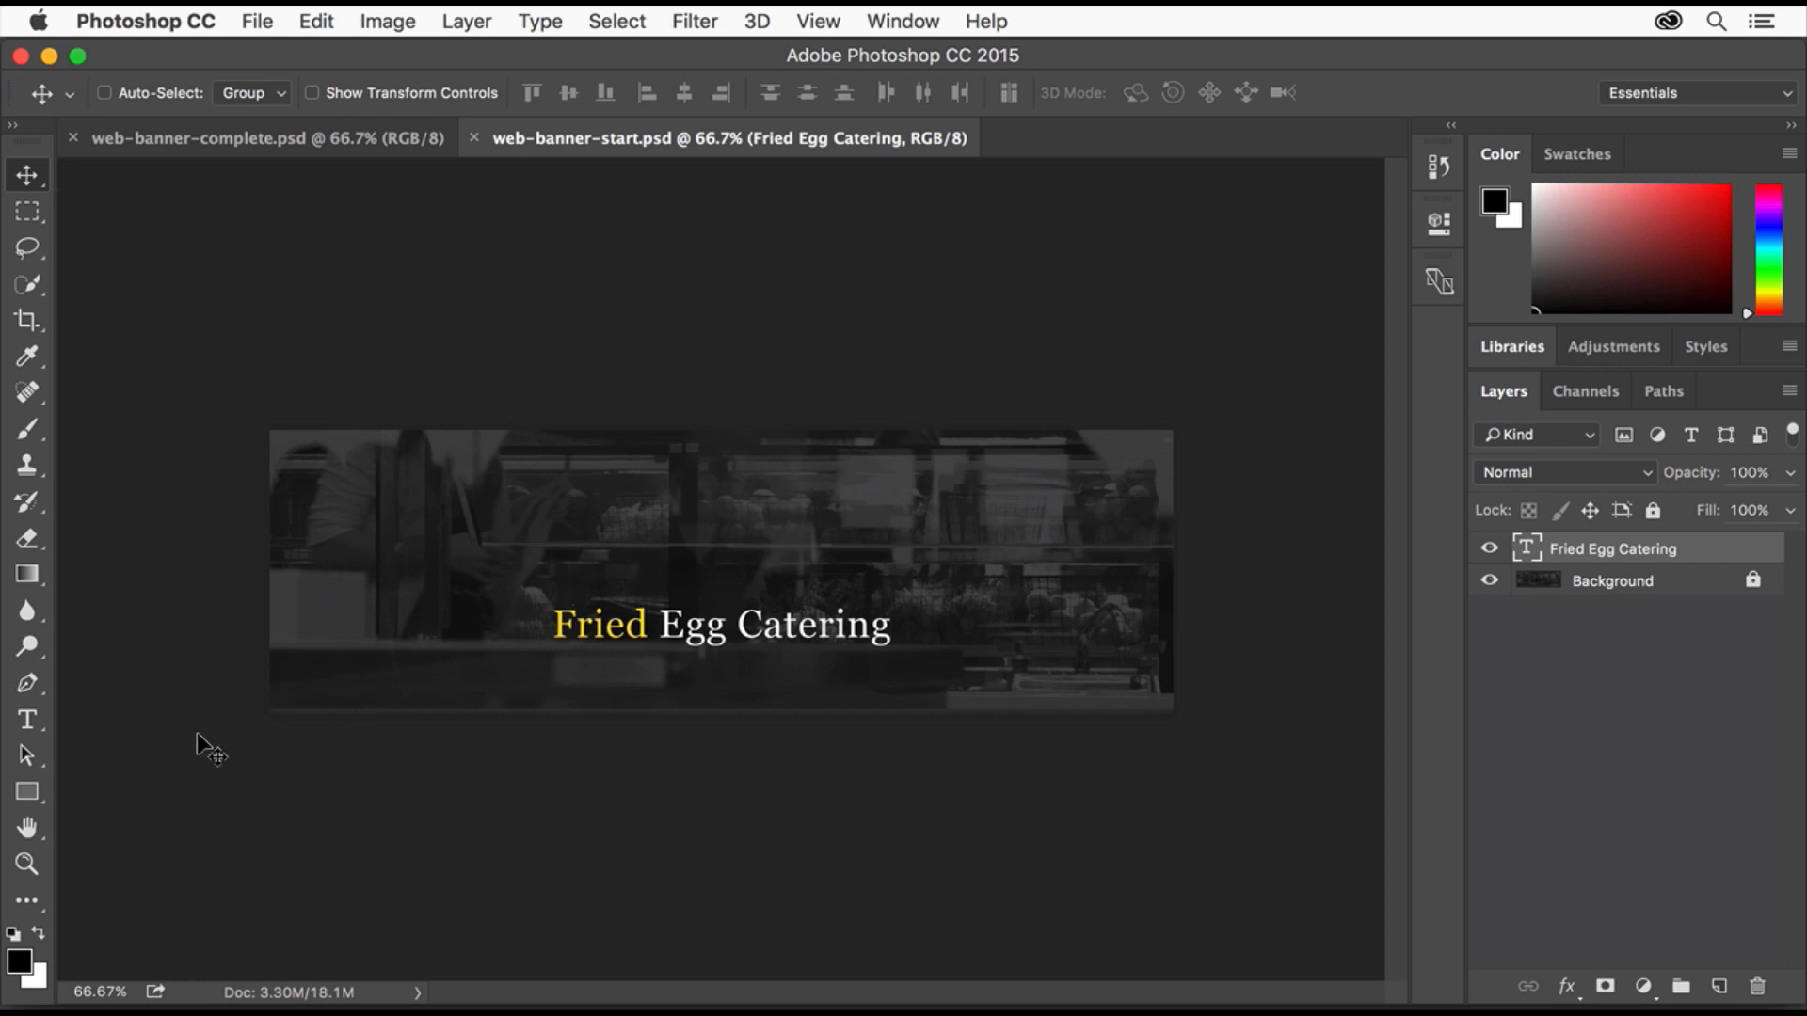
pyautogui.click(27, 791)
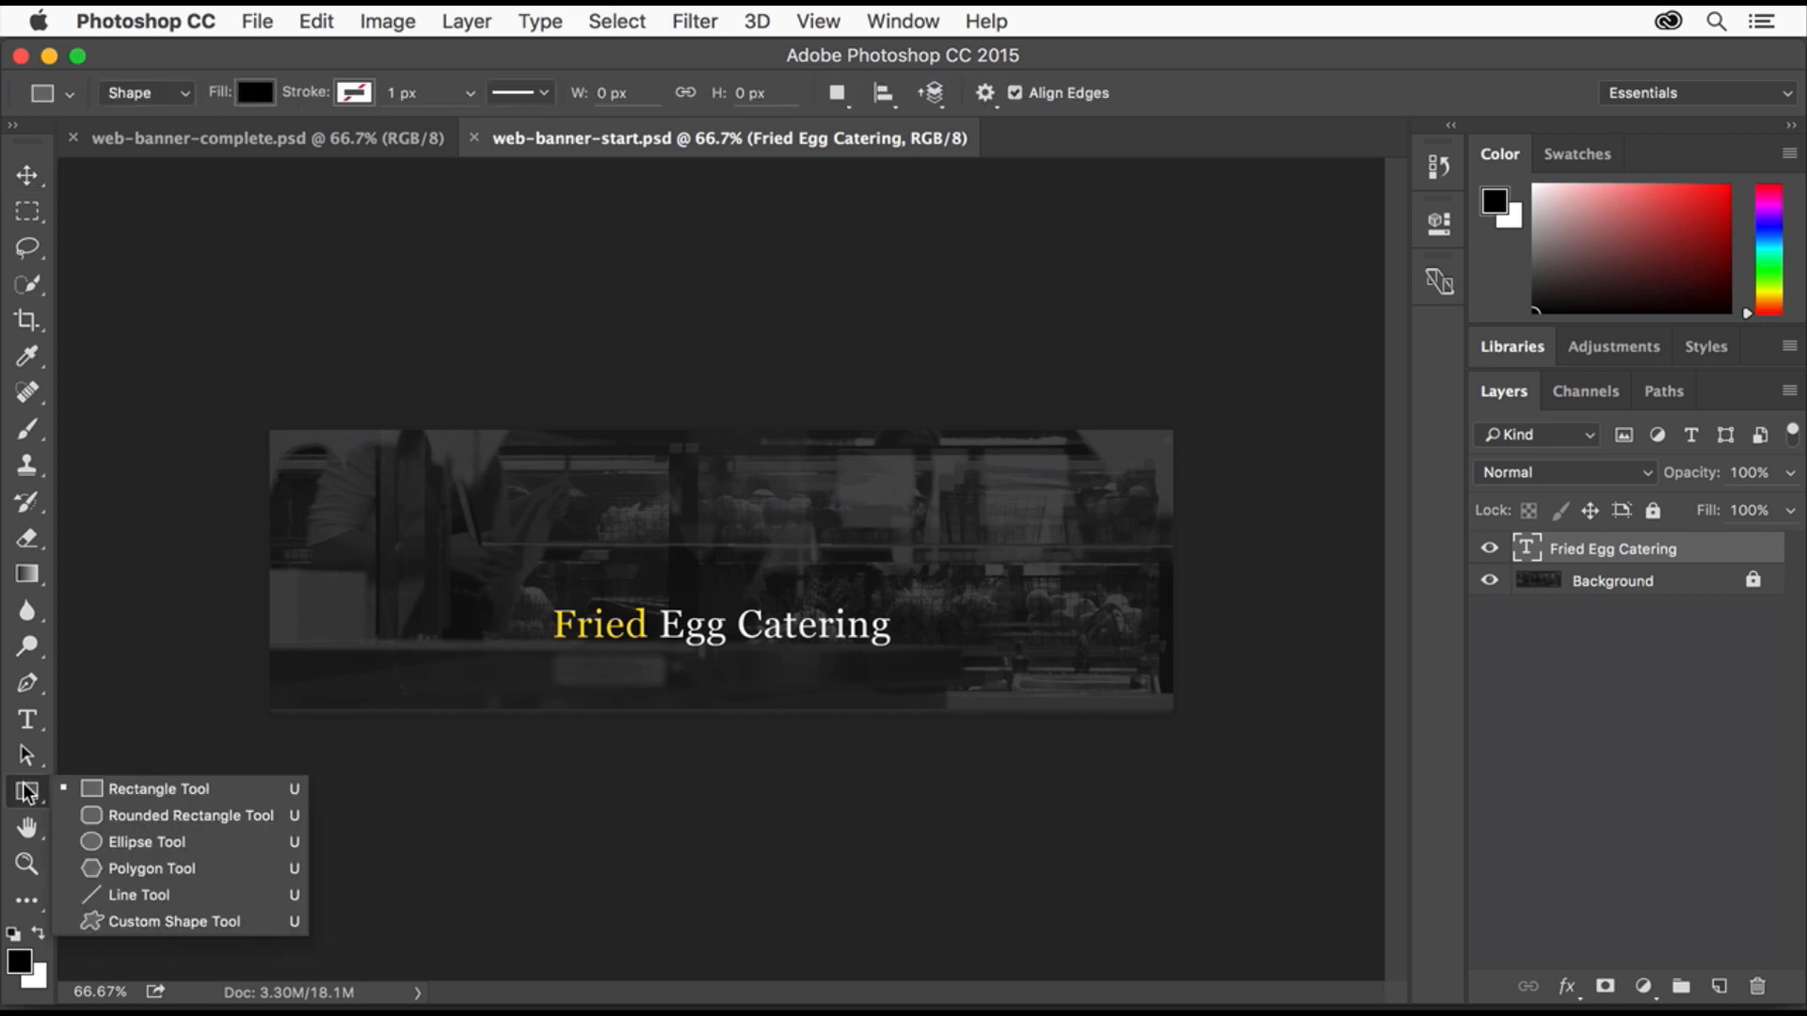
pyautogui.click(233, 840)
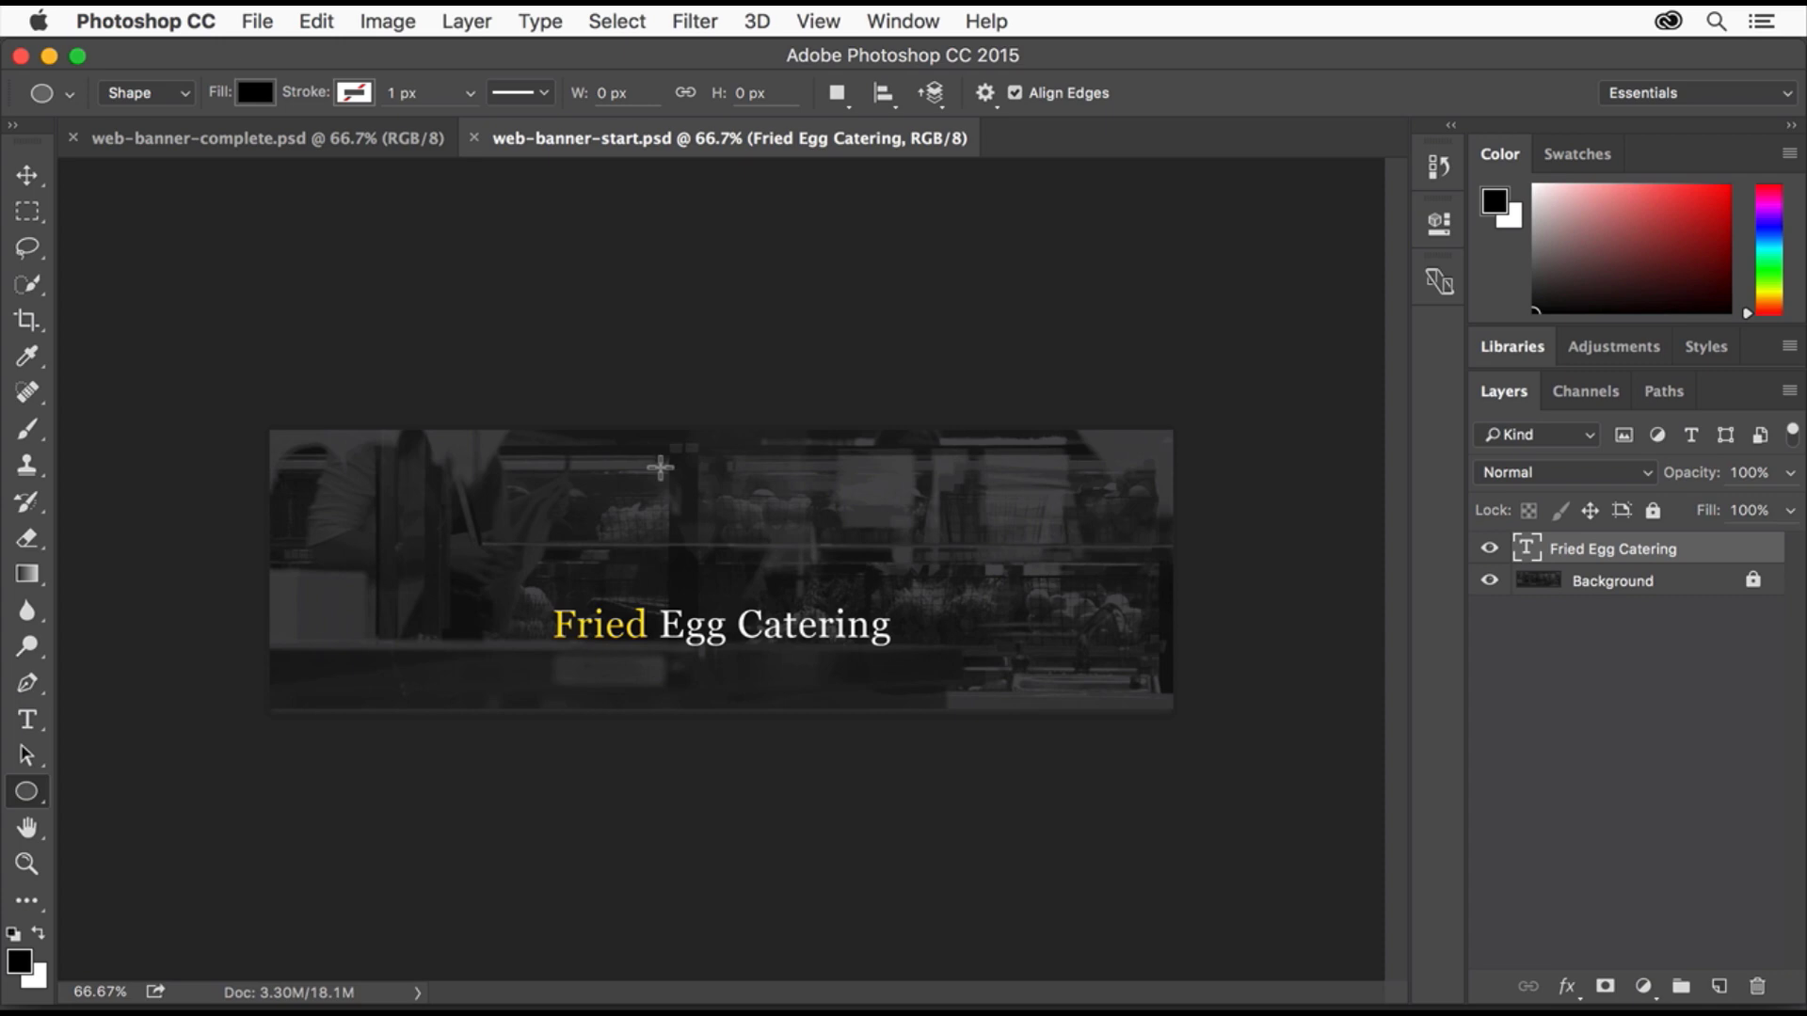
pyautogui.moveTo(648, 463); pyautogui.dragTo(760, 574)
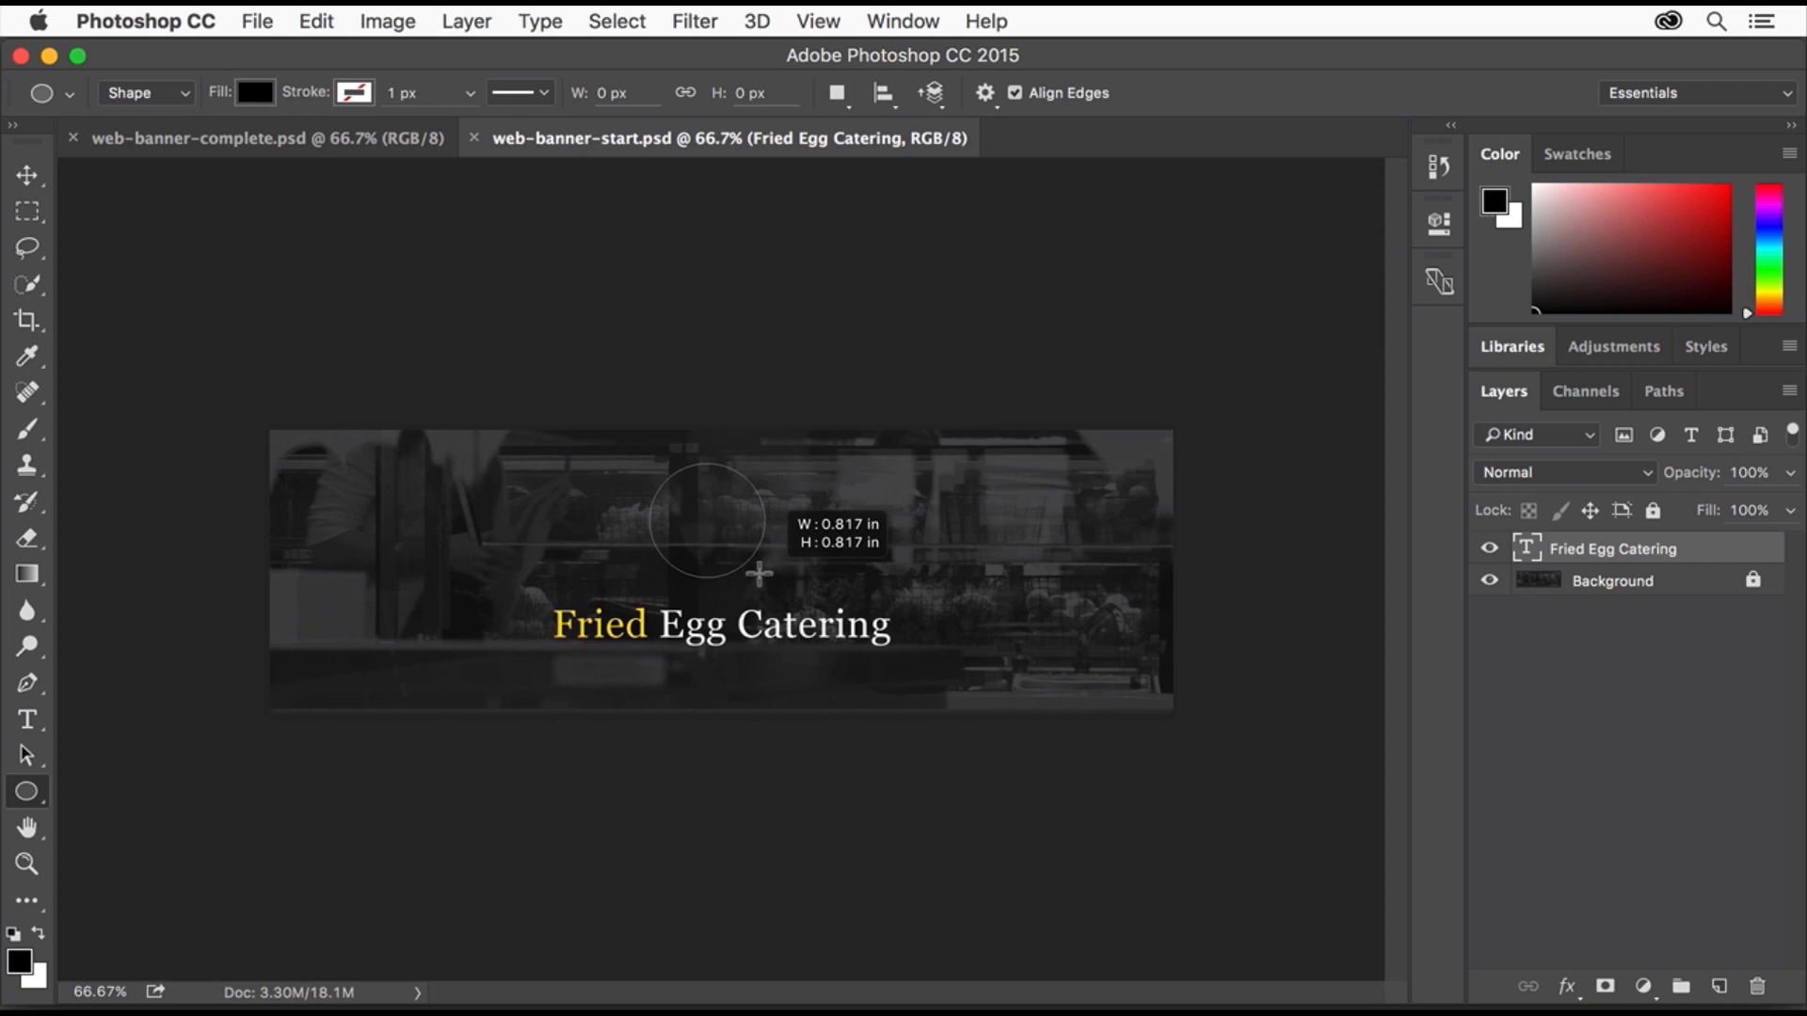
pyautogui.moveTo(759, 573); pyautogui.dragTo(760, 574)
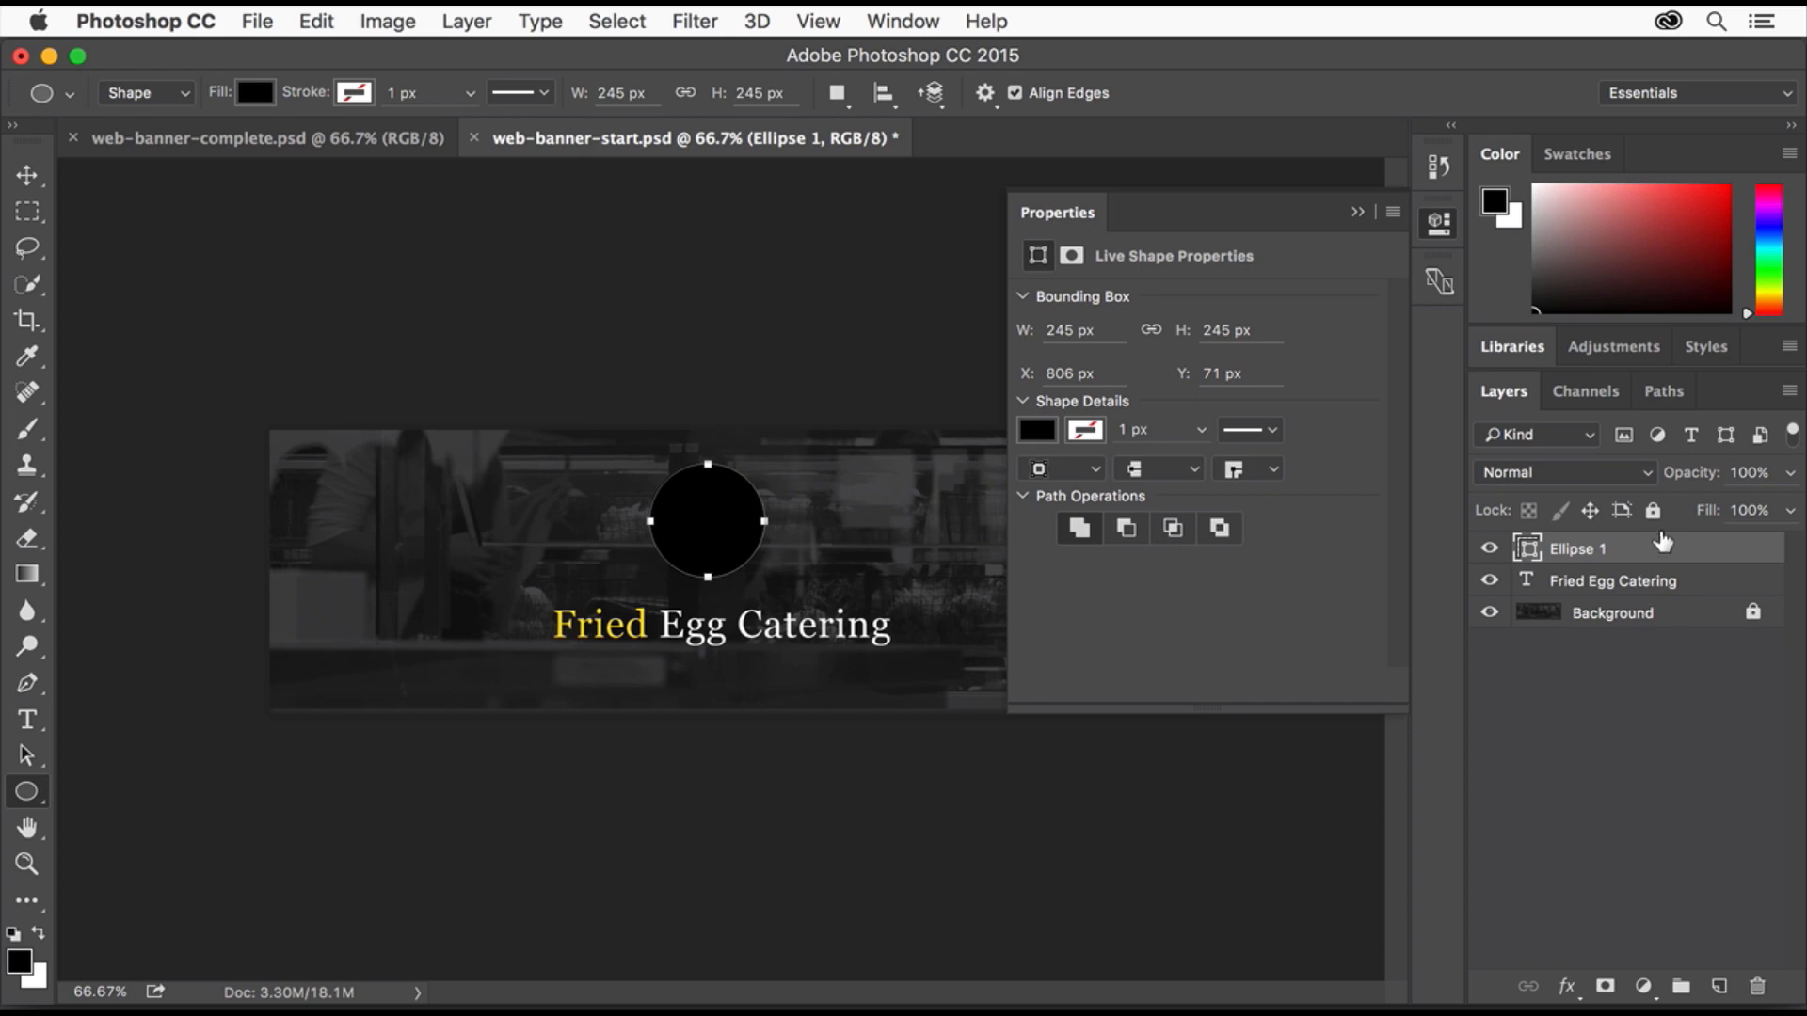
# Rename the Ellipse 1 layer to 'Egg White'.
pyautogui.doubleClick(1583, 549)
pyautogui.write('Egg White')
pyautogui.press('Return')
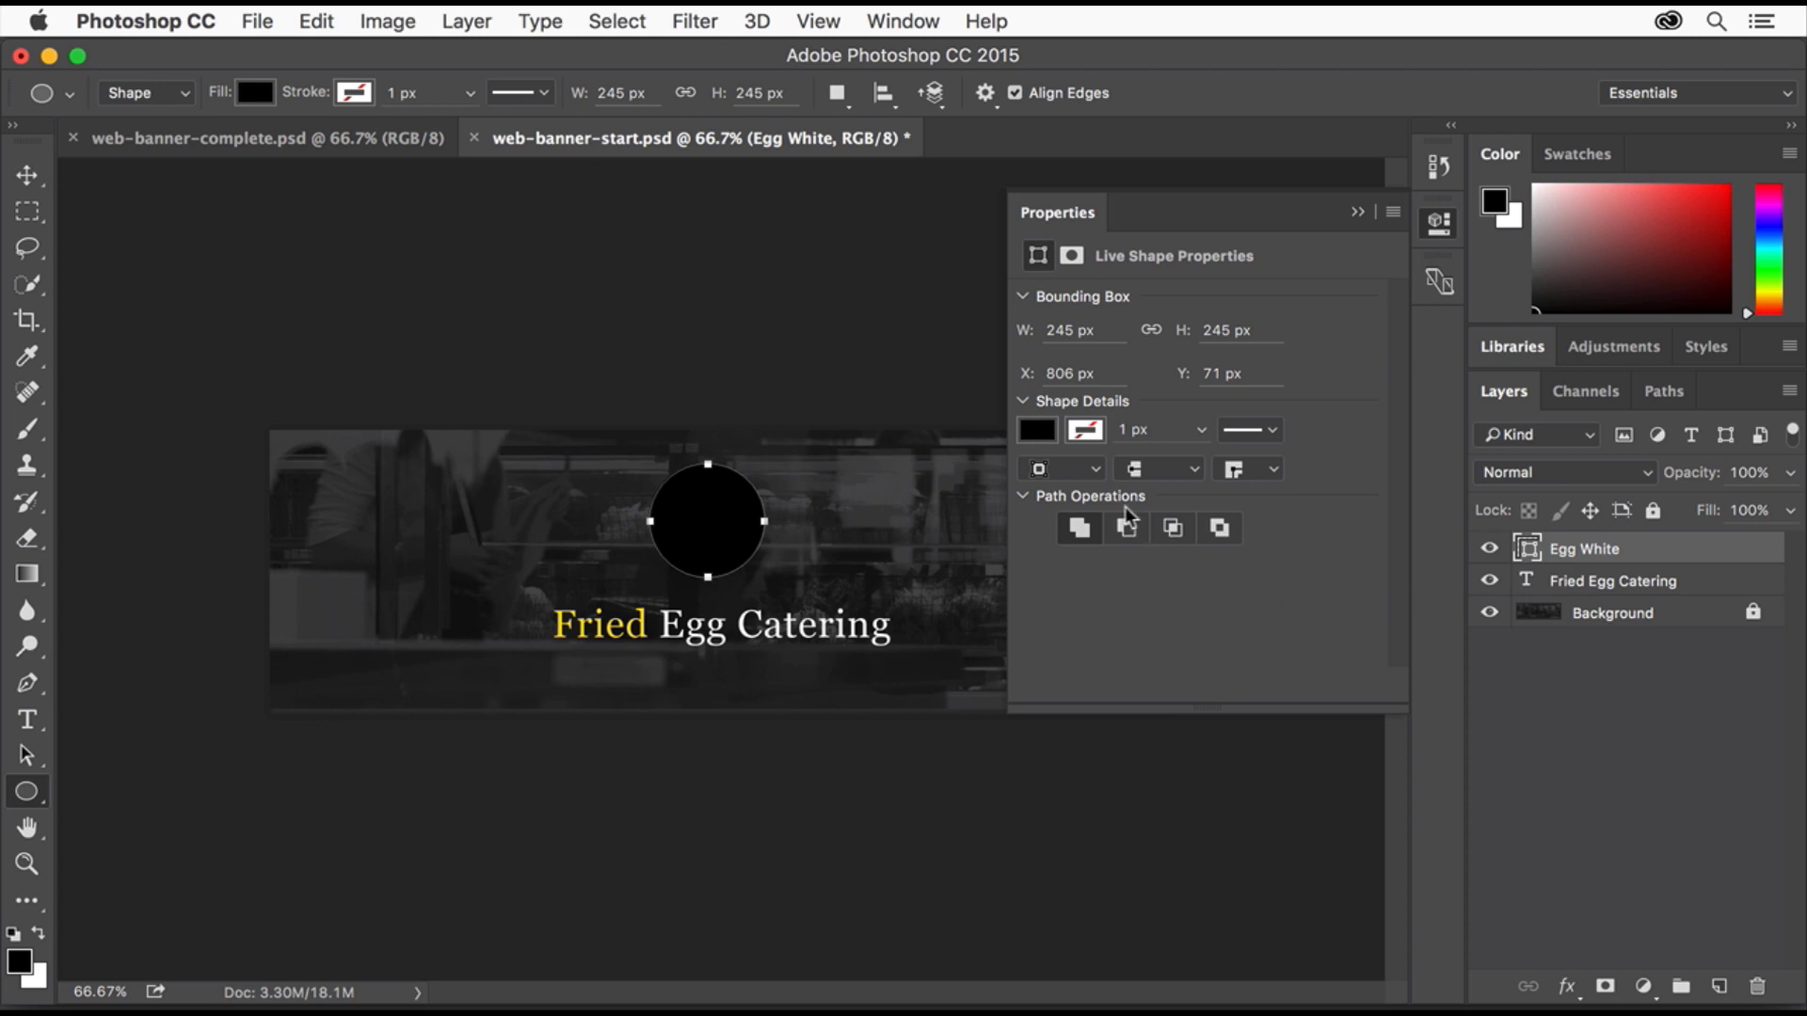
# Fill the Egg White circle with white.
pyautogui.click(1036, 431)
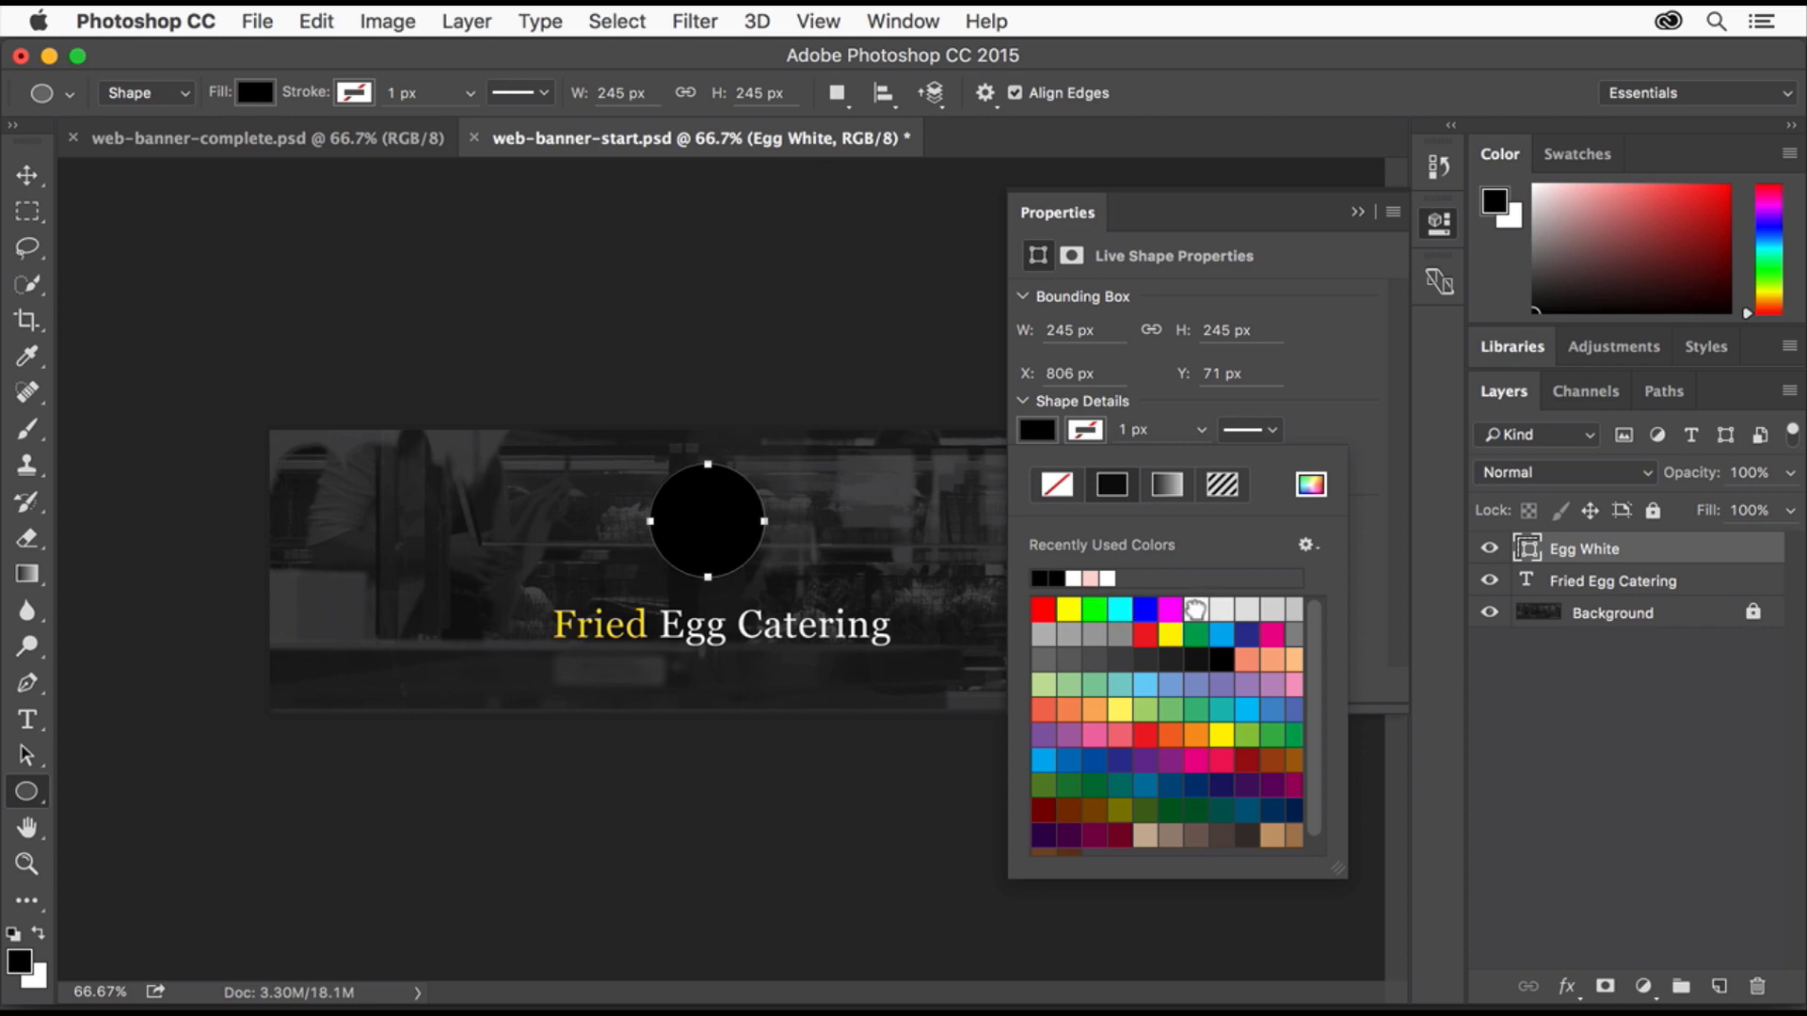
pyautogui.click(1194, 608)
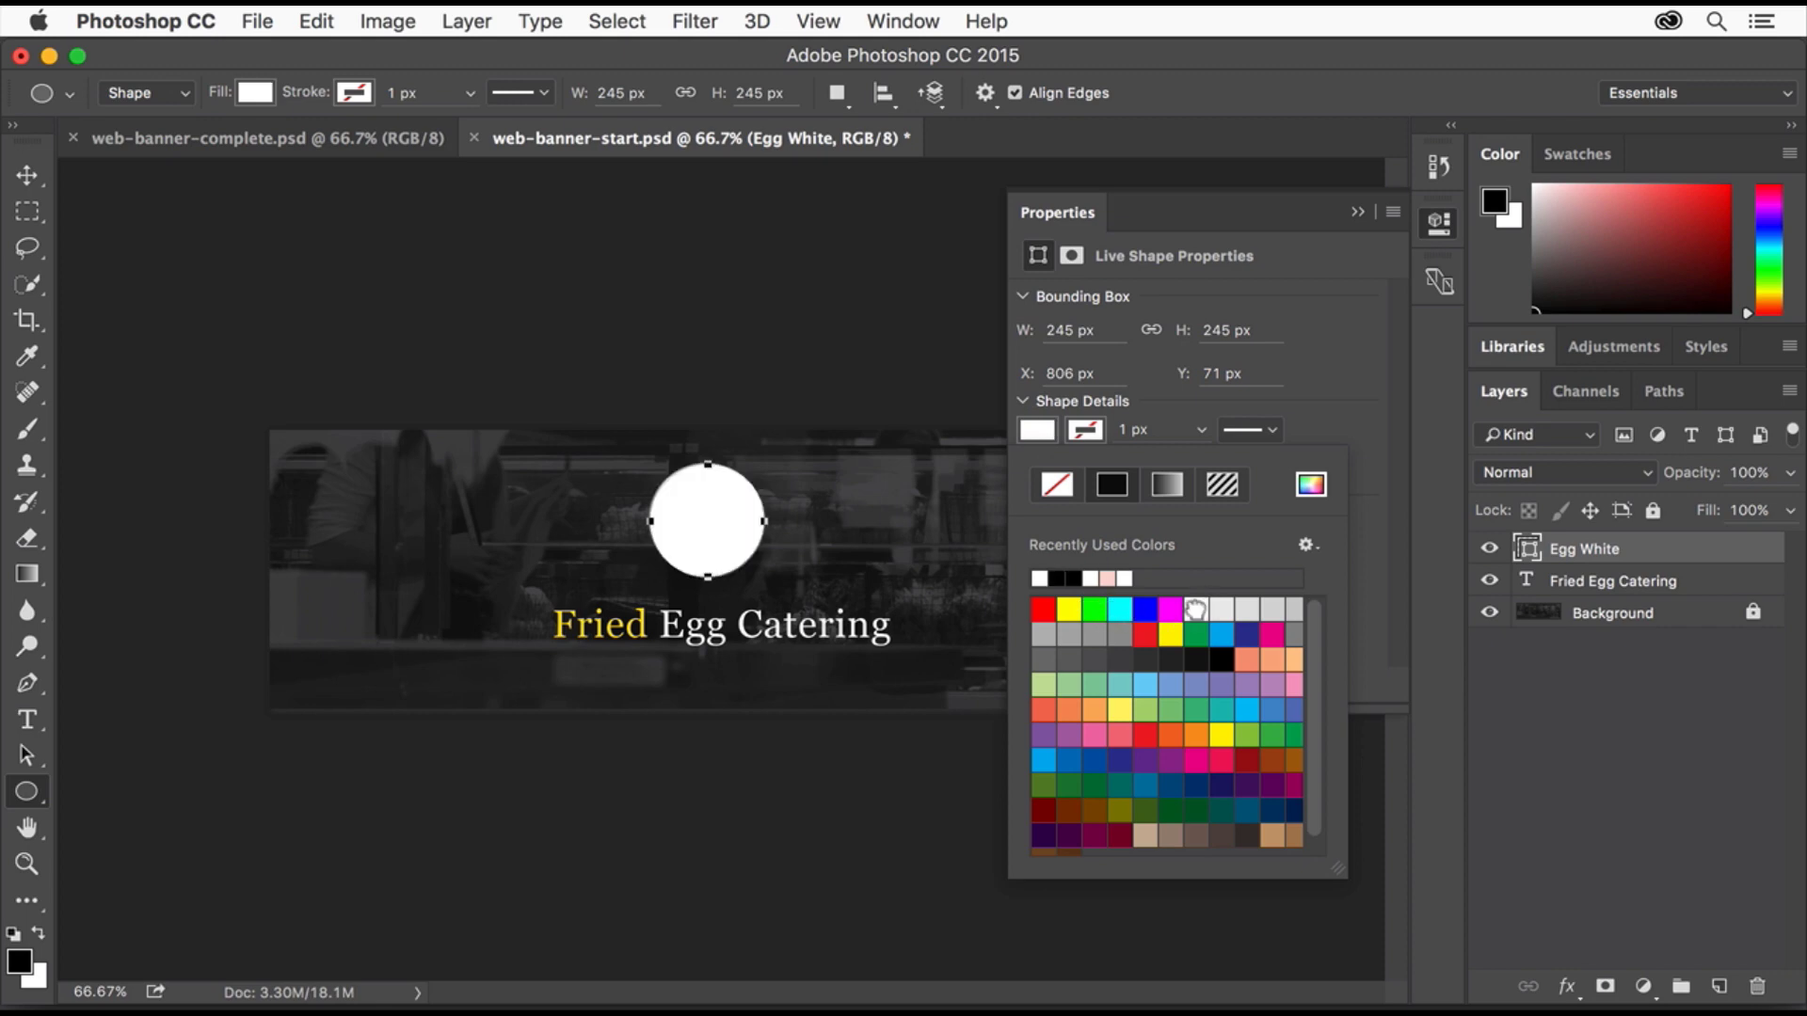
pyautogui.click(1069, 210)
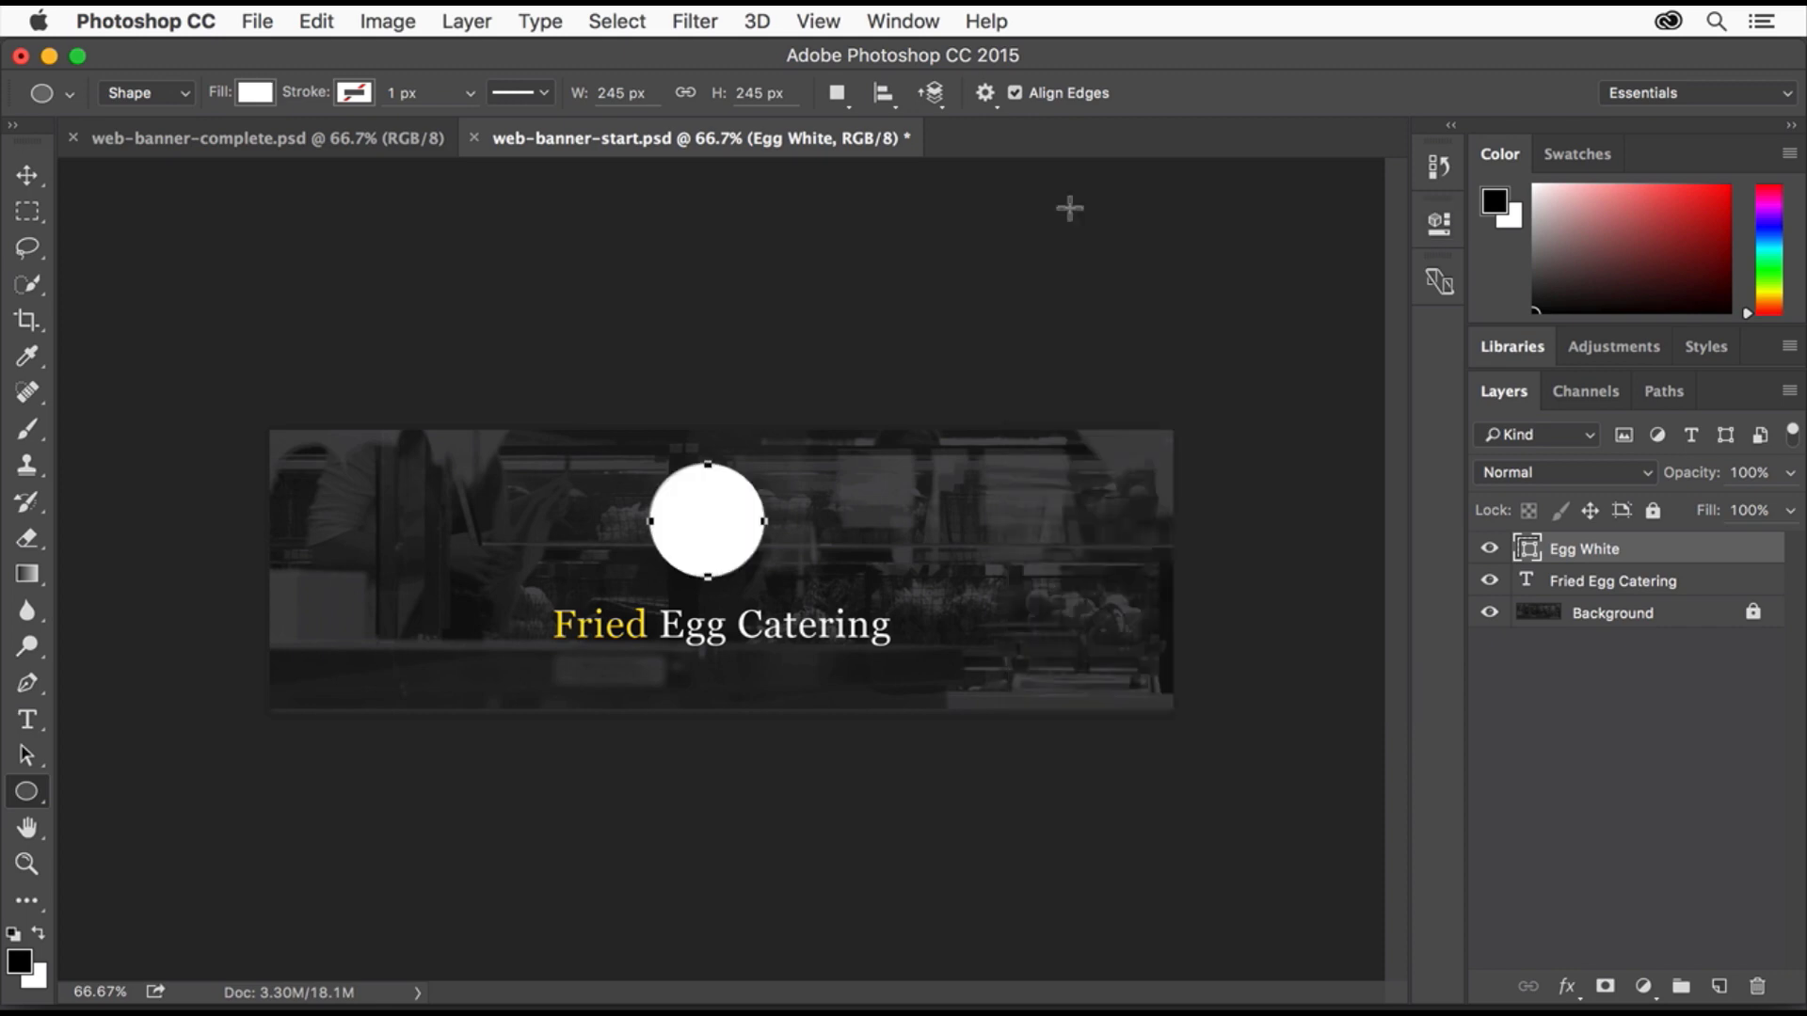
# Nudge the white circle slightly down and right, centred above the title.
pyautogui.click(27, 175)
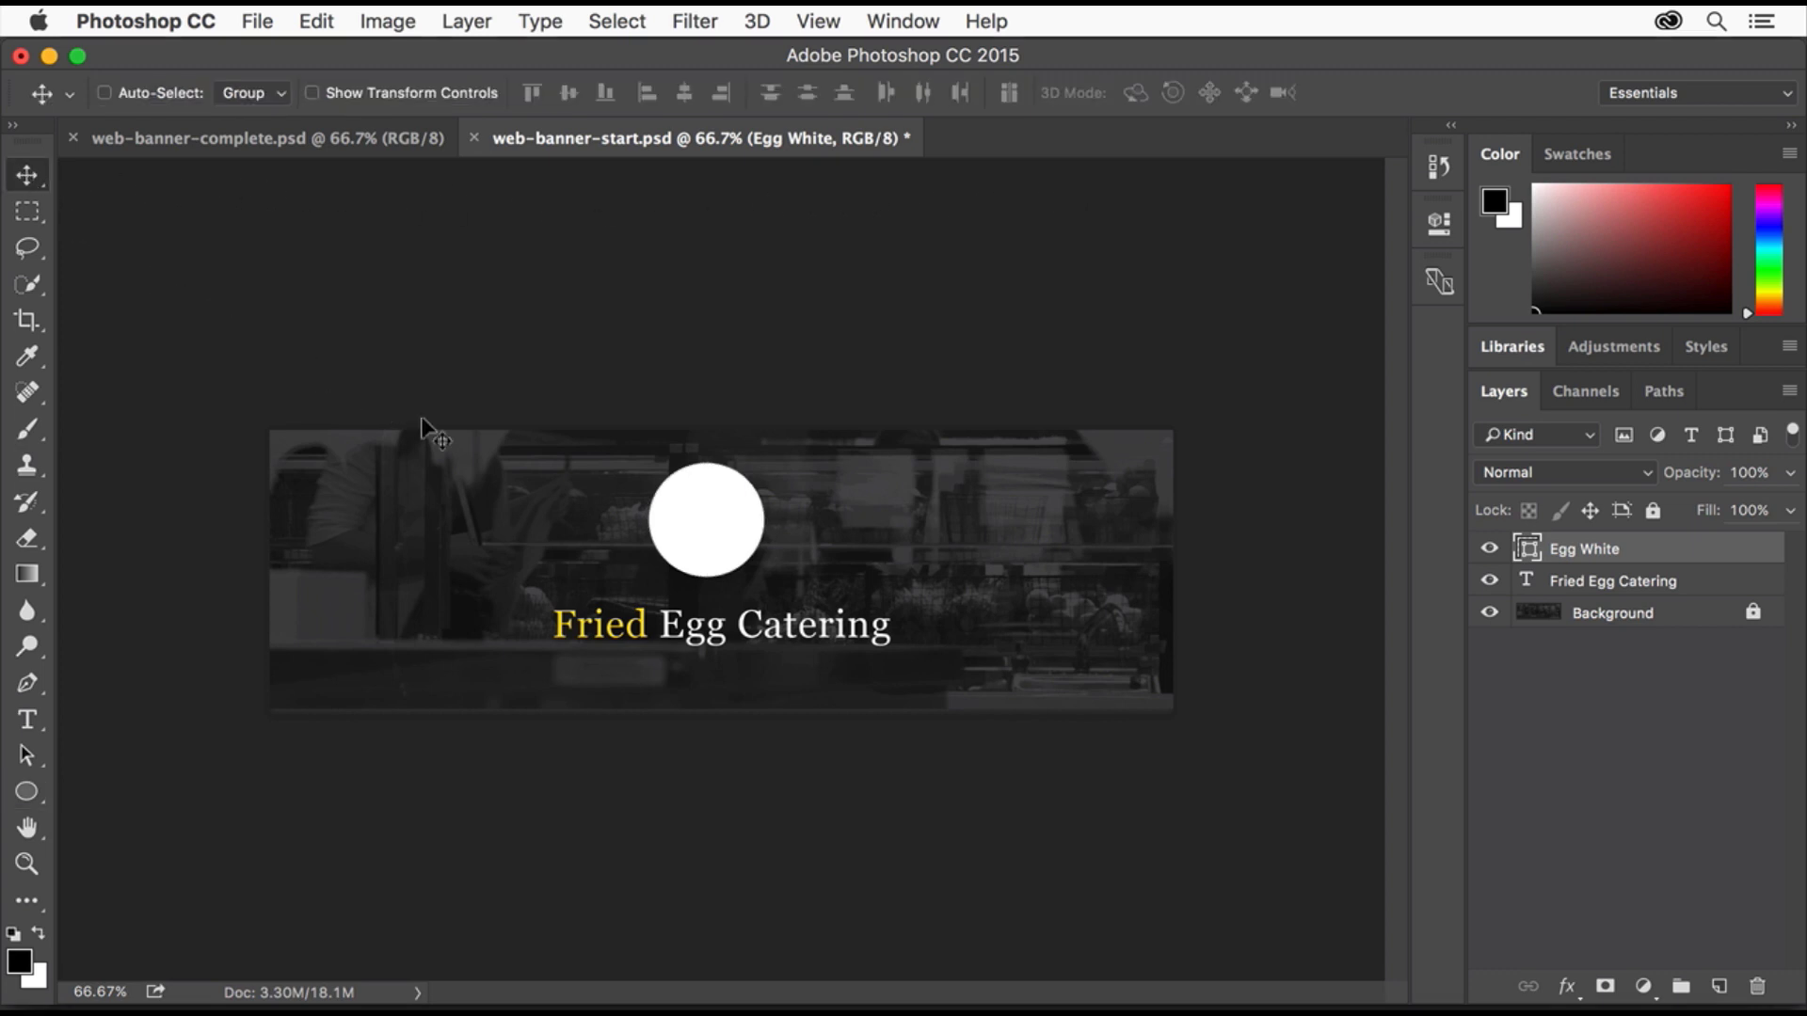
pyautogui.moveTo(660, 520); pyautogui.dragTo(674, 532)
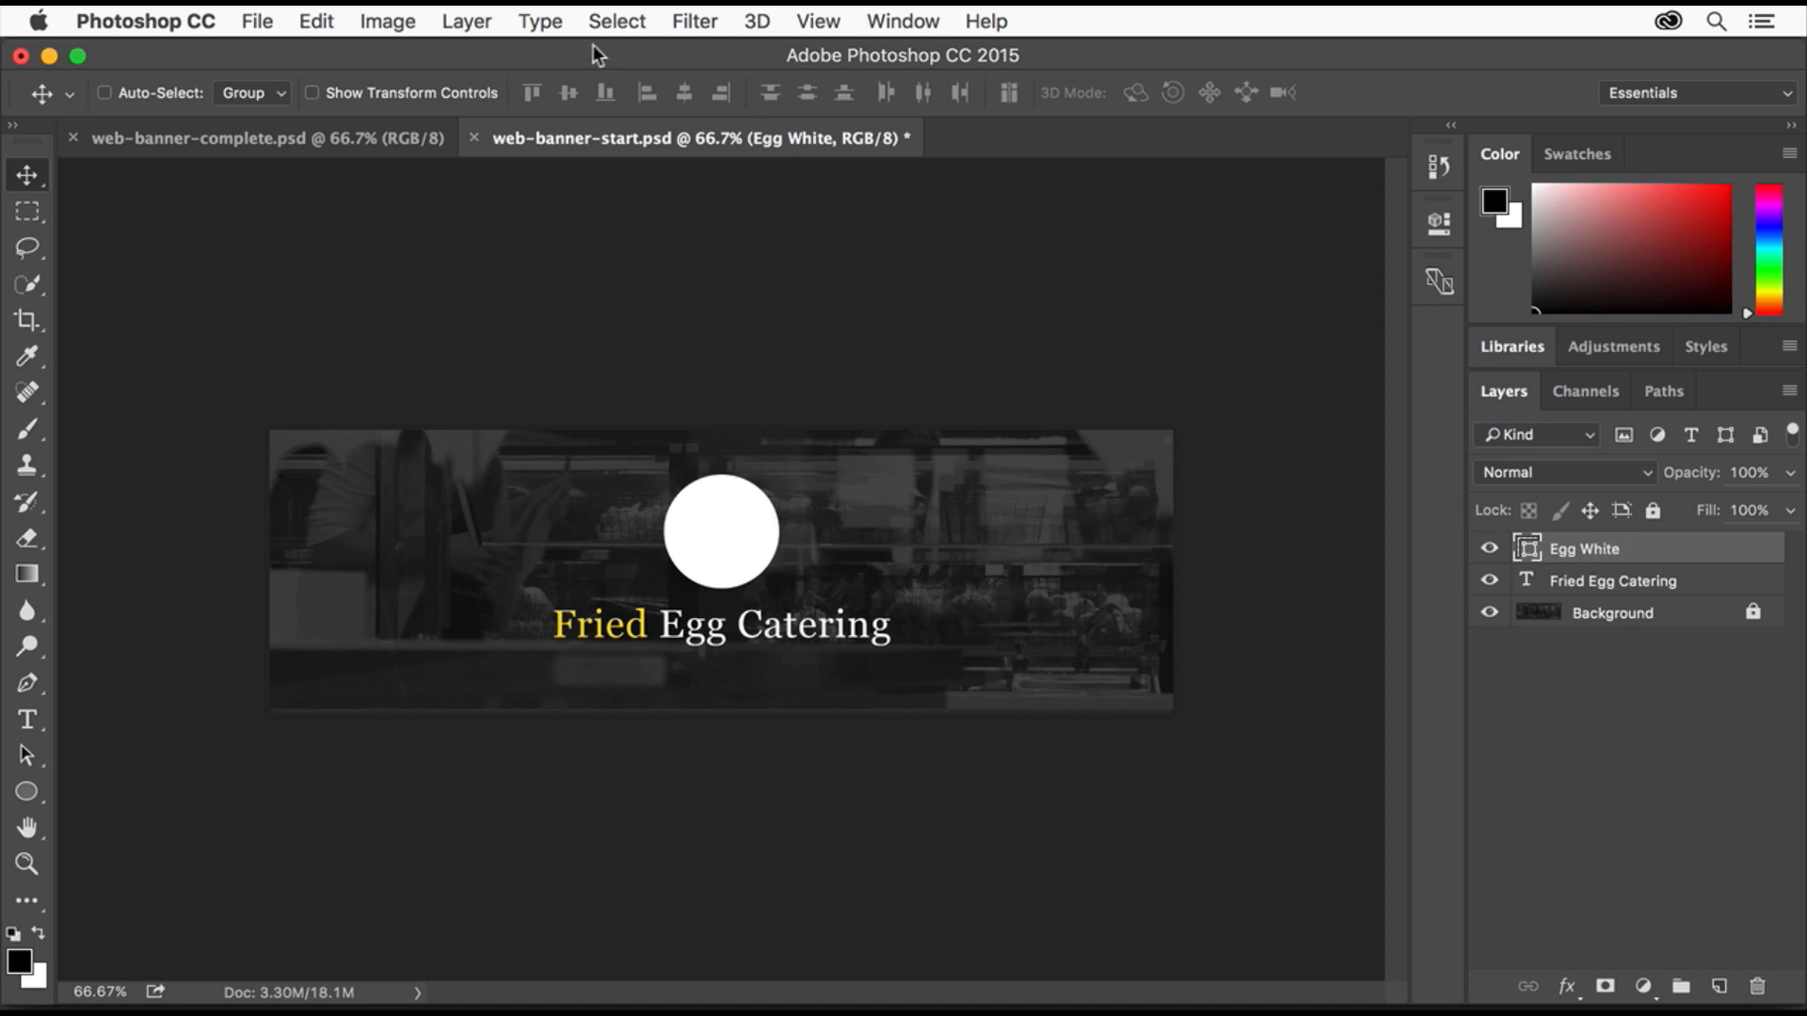
# Give Egg White an inner shadow with opacity 10%, distance 23, choke 100 and size 3.
pyautogui.click(487, 25)
pyautogui.moveTo(612, 271)
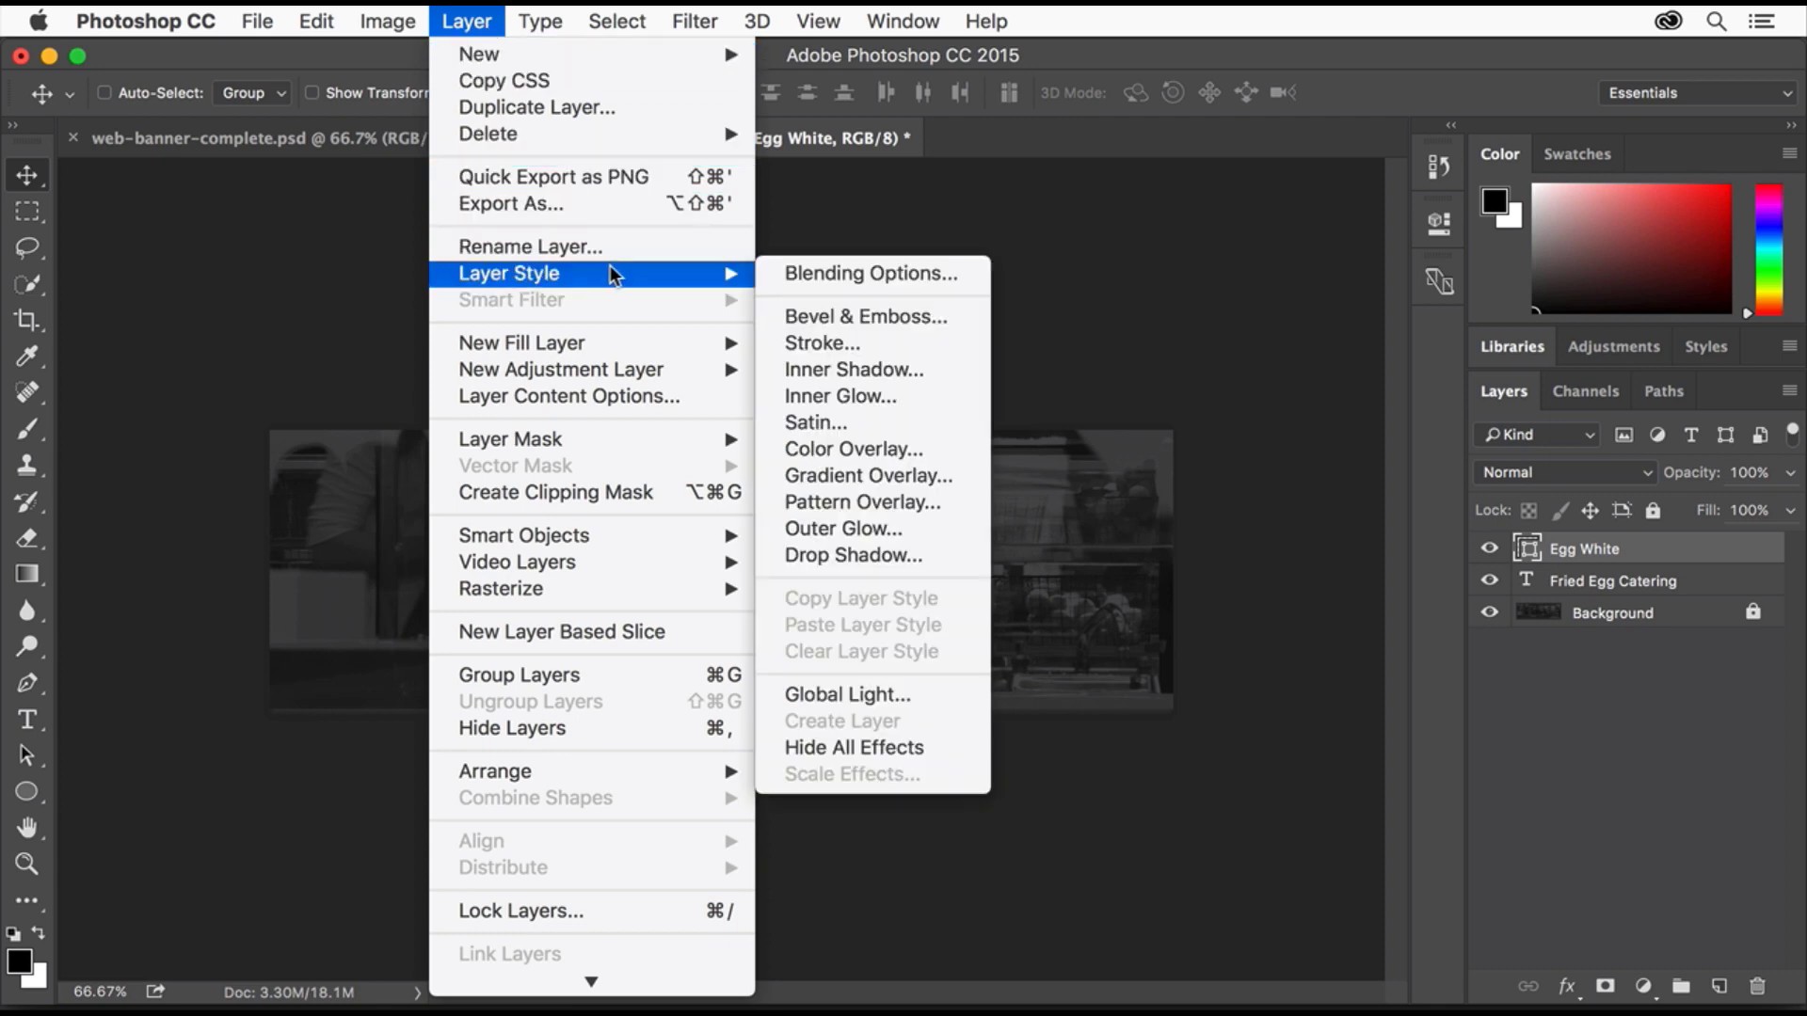
pyautogui.click(887, 374)
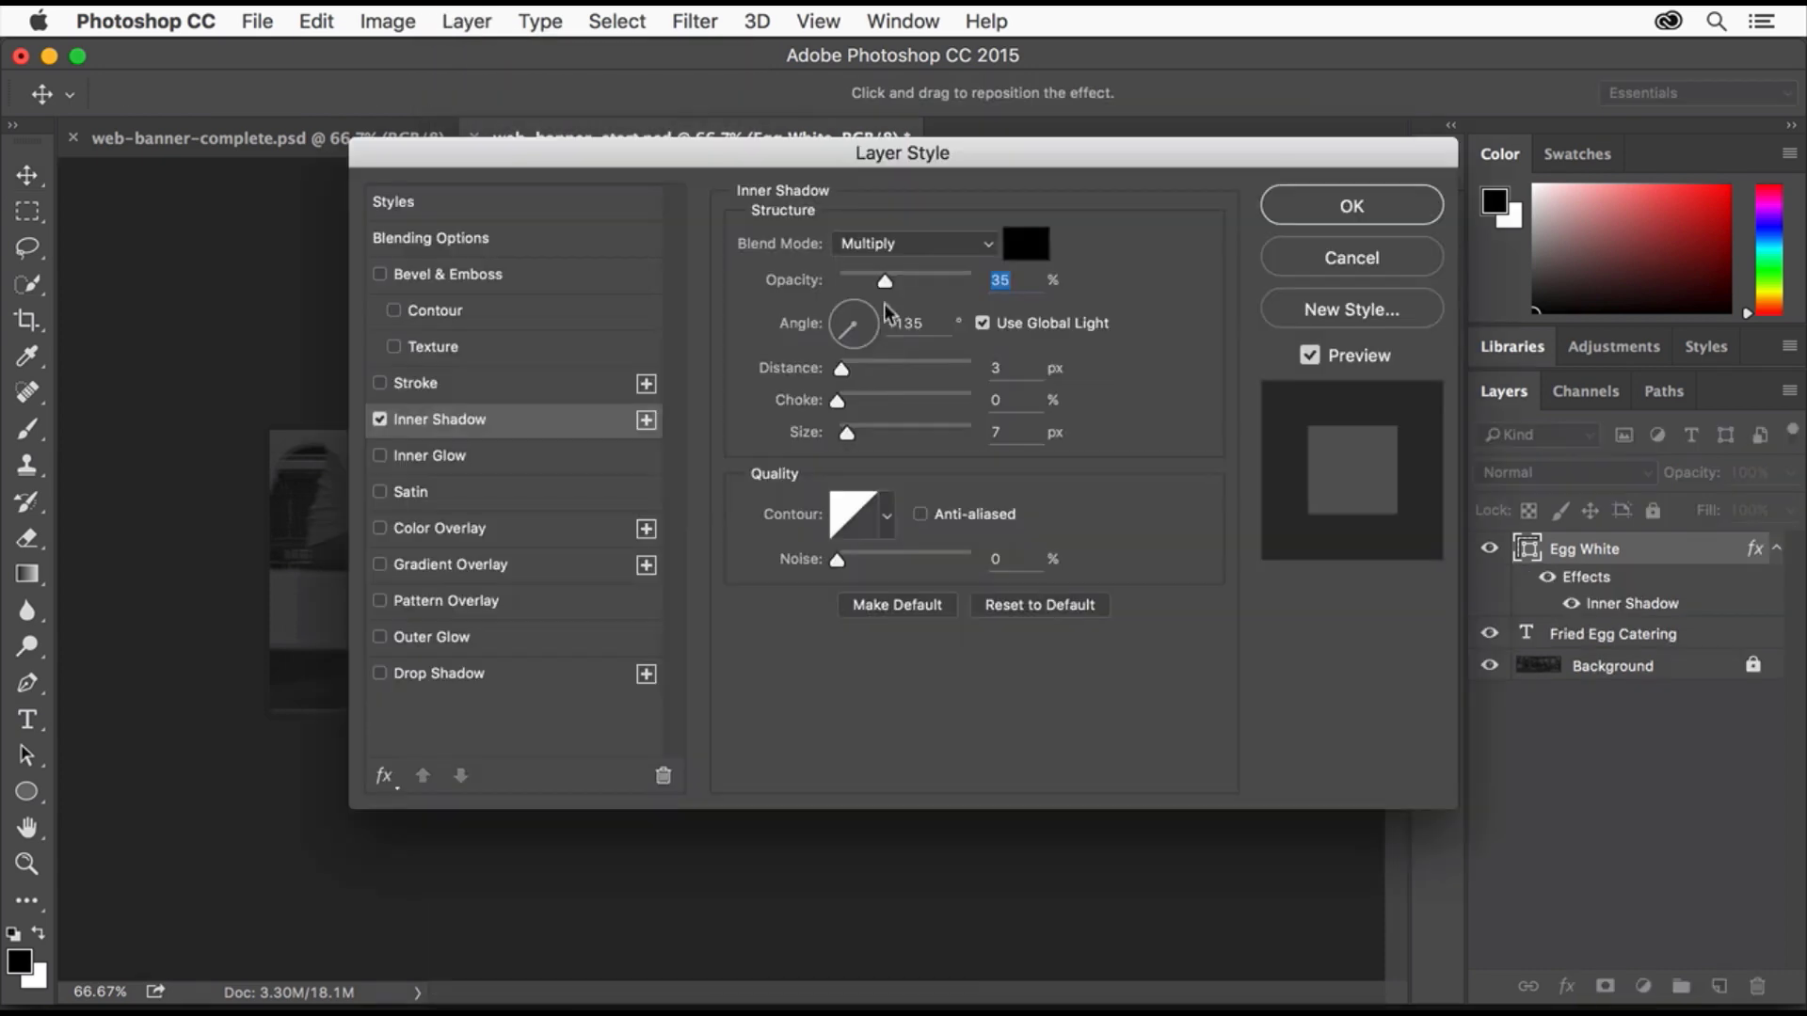
pyautogui.moveTo(894, 154); pyautogui.dragTo(1317, 251)
pyautogui.write('10')
pyautogui.press('Tab')
pyautogui.press('Tab')
pyautogui.write('23')
pyautogui.press('Tab')
pyautogui.write('100')
pyautogui.press('Tab')
pyautogui.write('3')
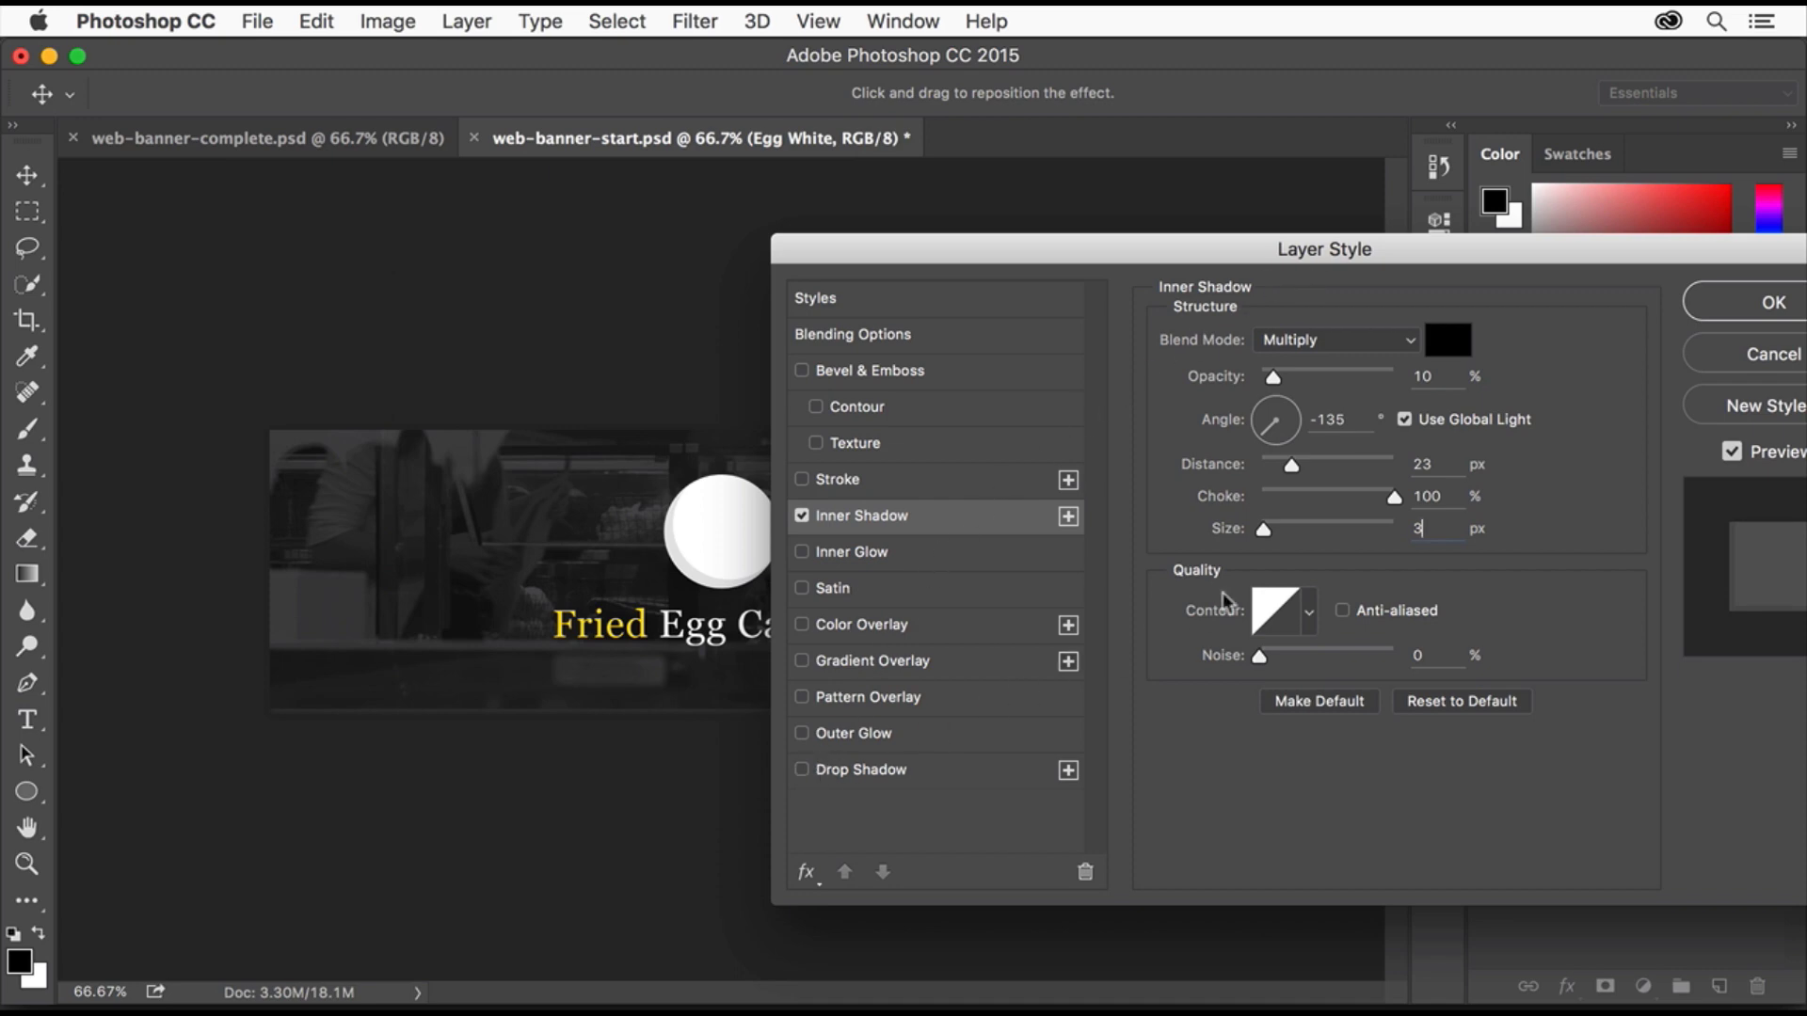
pyautogui.click(1731, 323)
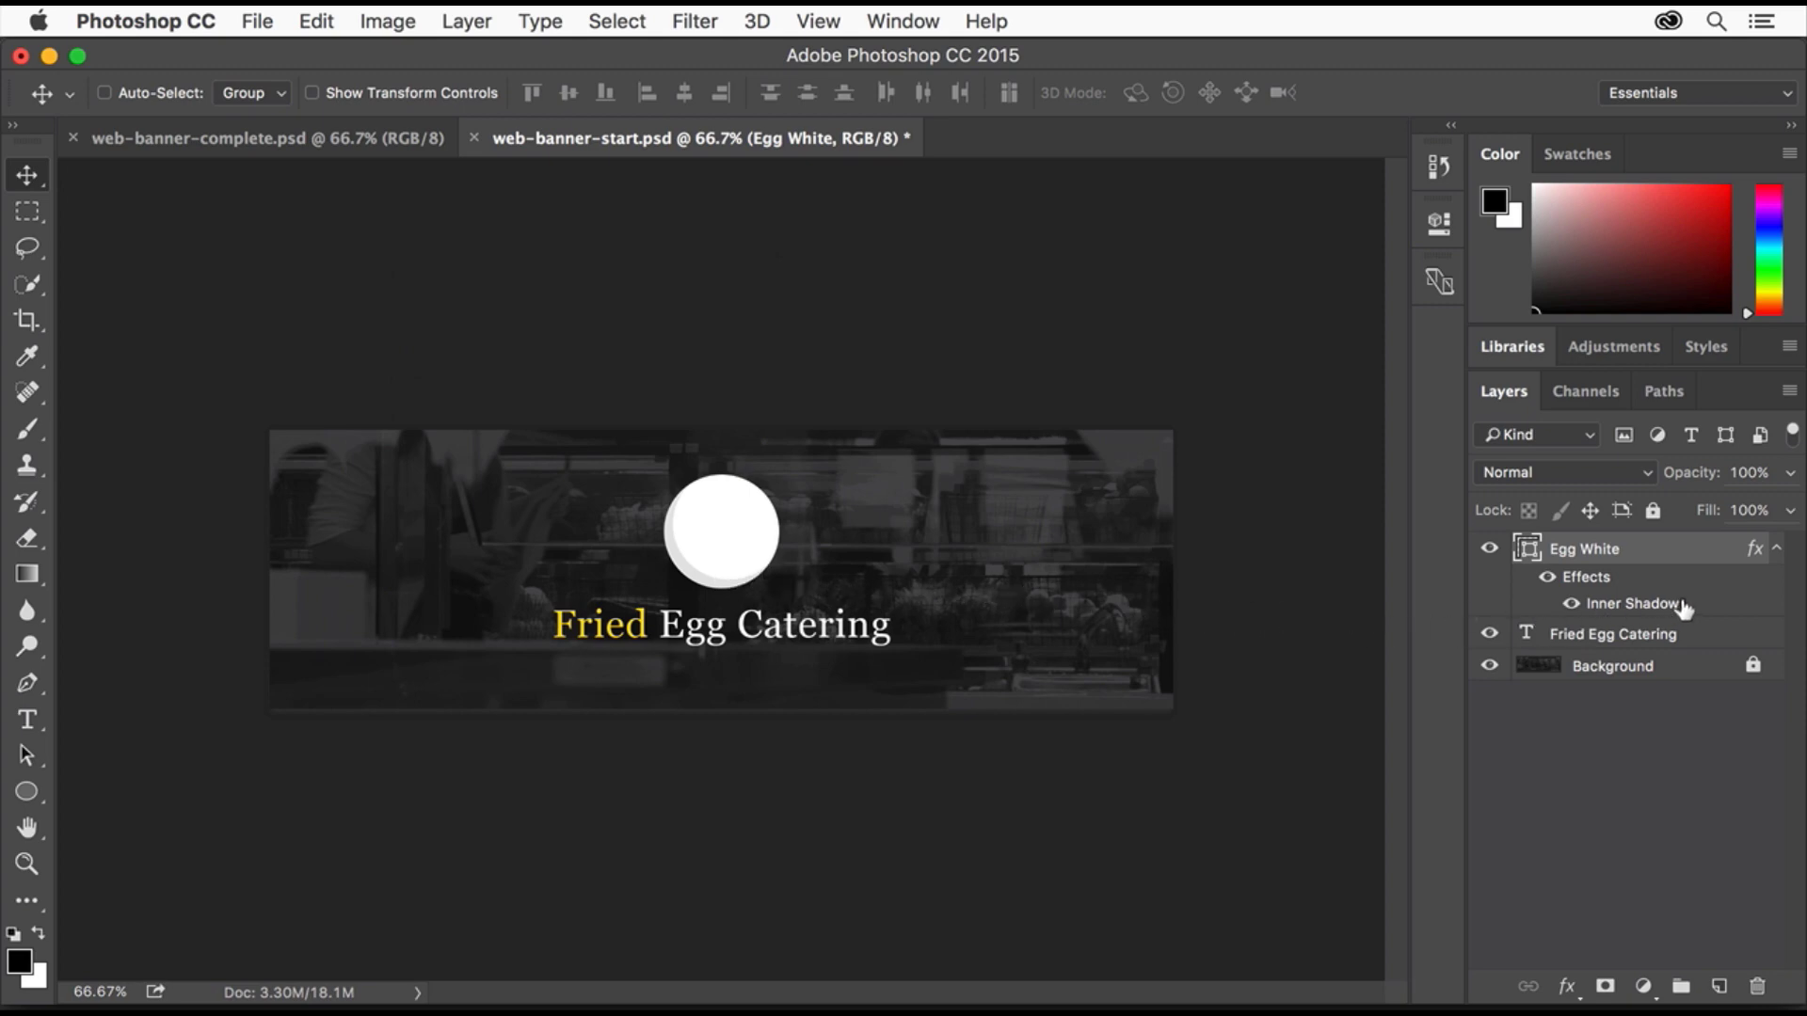
pyautogui.click(1567, 602)
pyautogui.click(1566, 602)
# Duplicate the Egg White layer as a new layer named 'Yolk'.
pyautogui.click(467, 21)
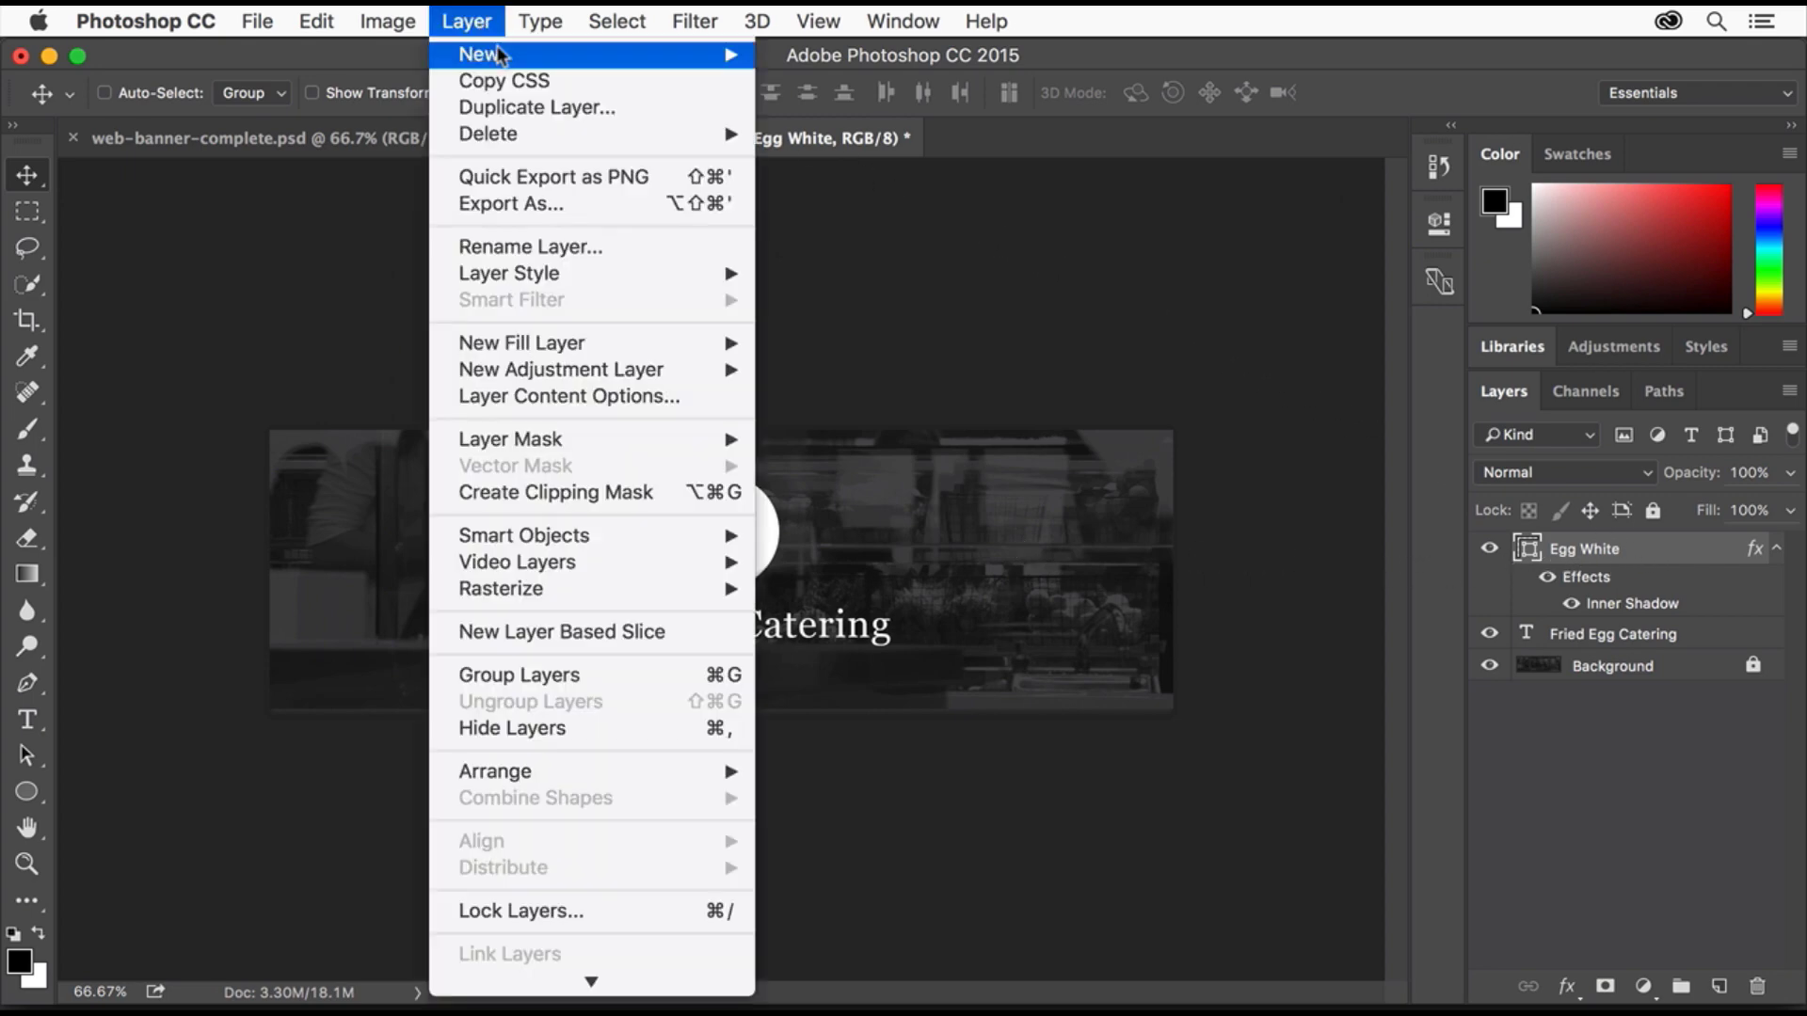
pyautogui.click(529, 106)
pyautogui.write('Yolk')
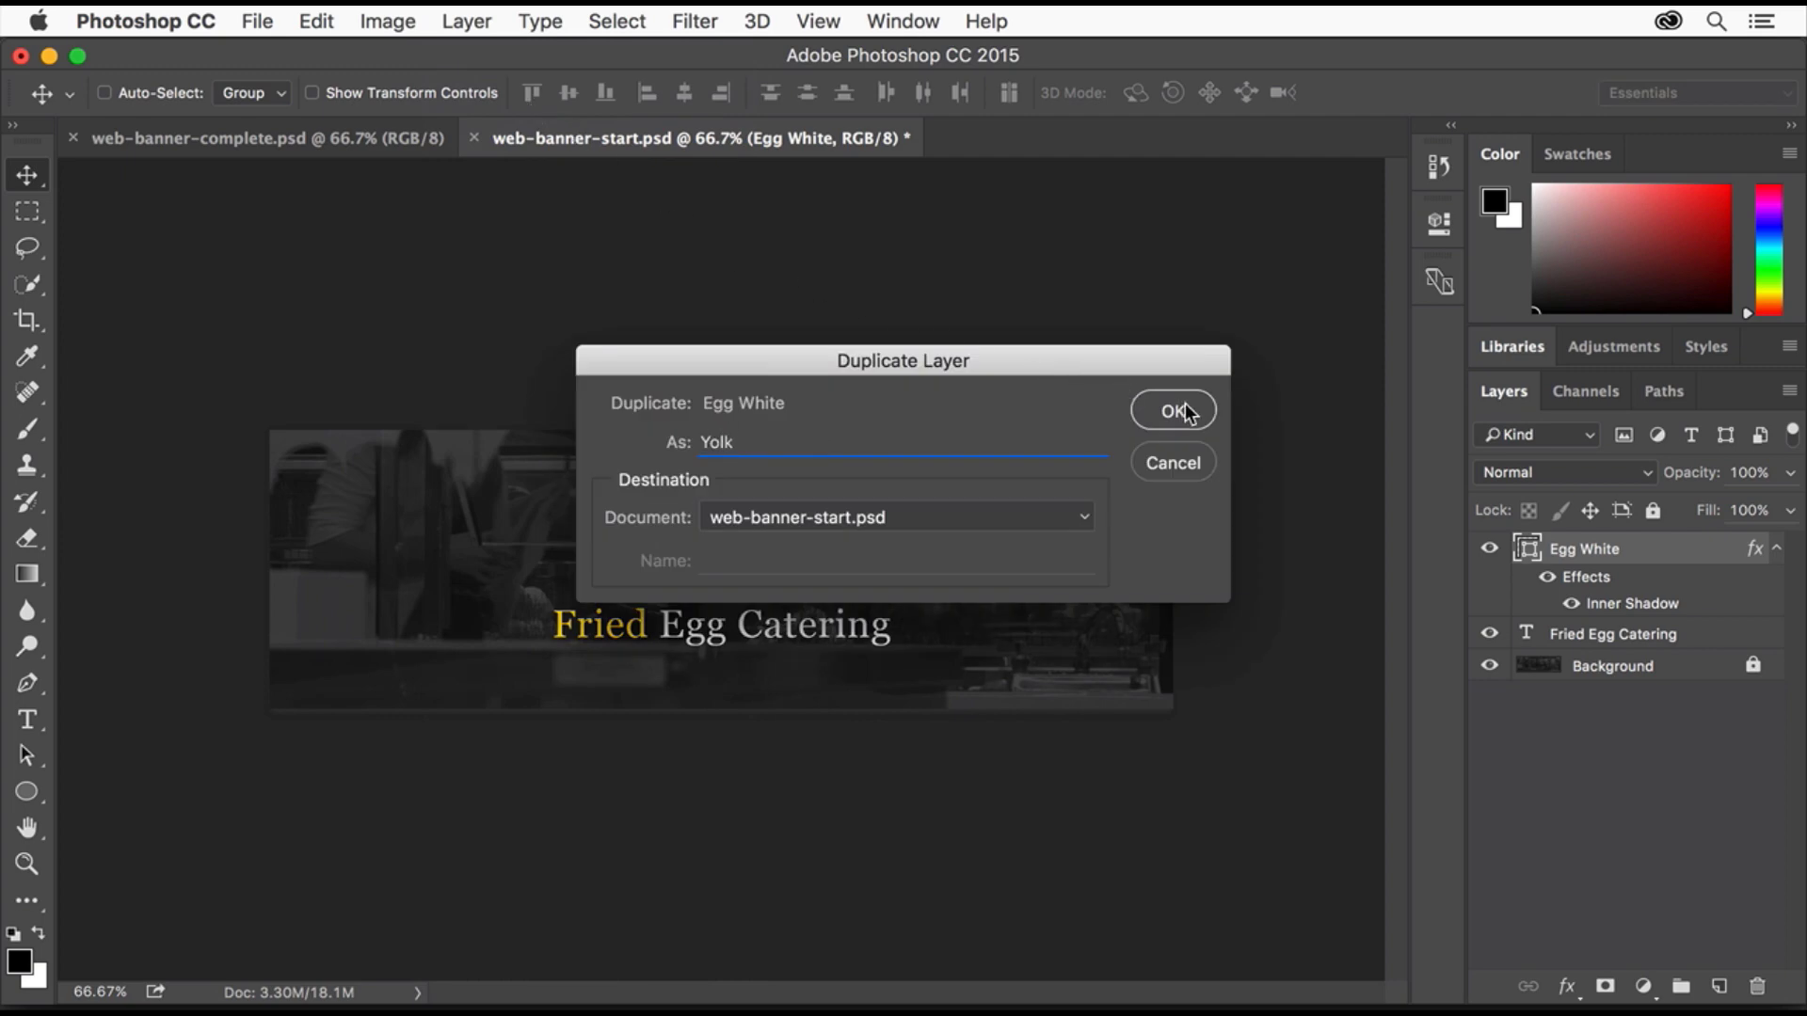
pyautogui.click(1187, 412)
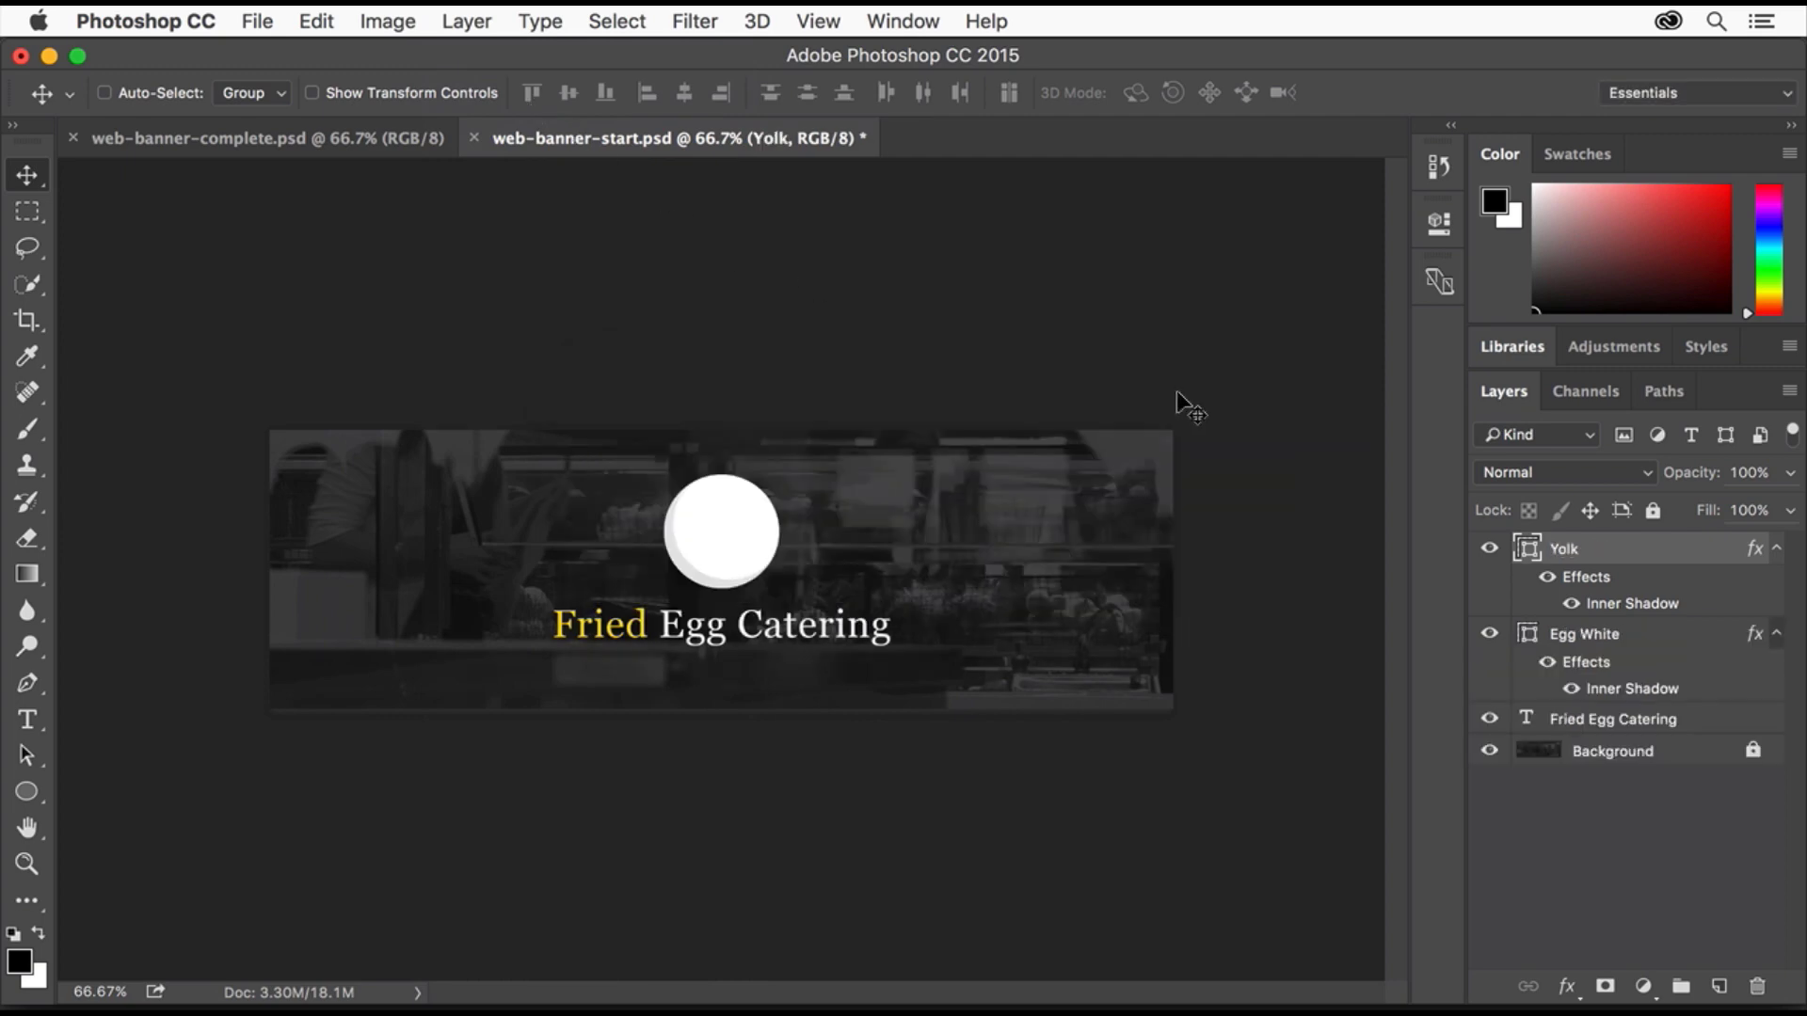
# Fill the Yolk circle with bright yellow.
pyautogui.click(1422, 221)
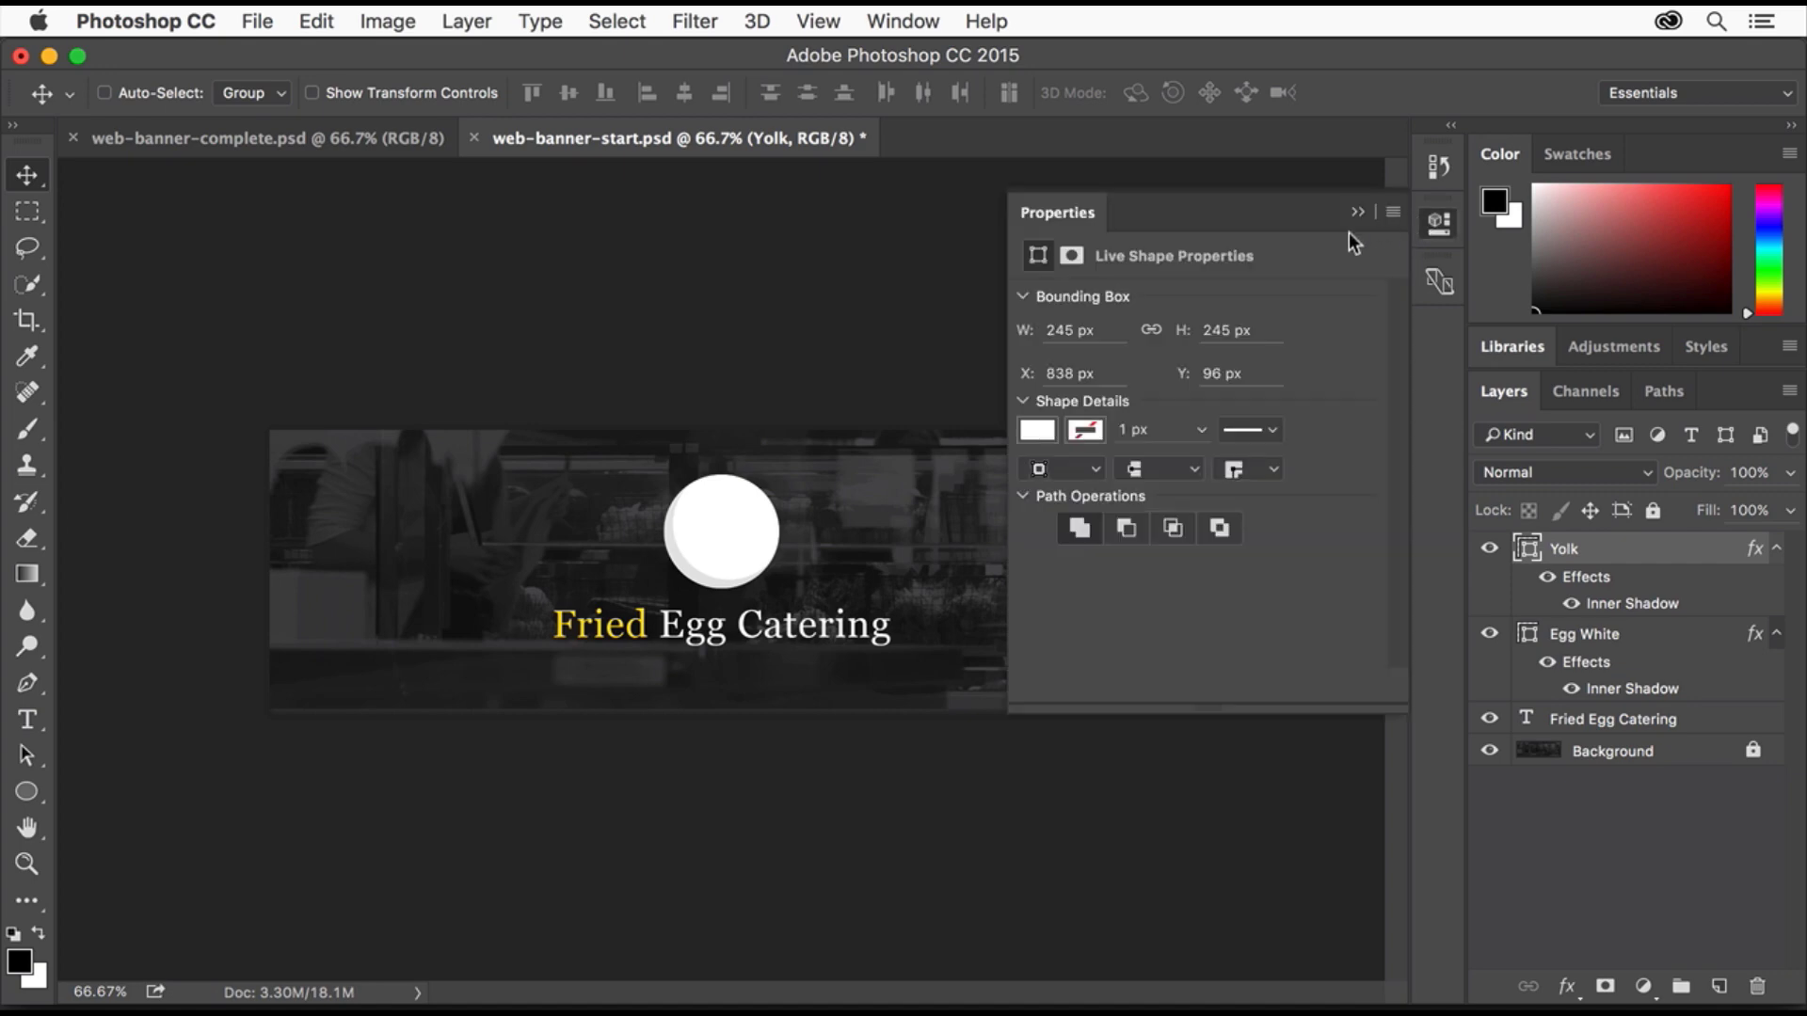
pyautogui.click(1038, 430)
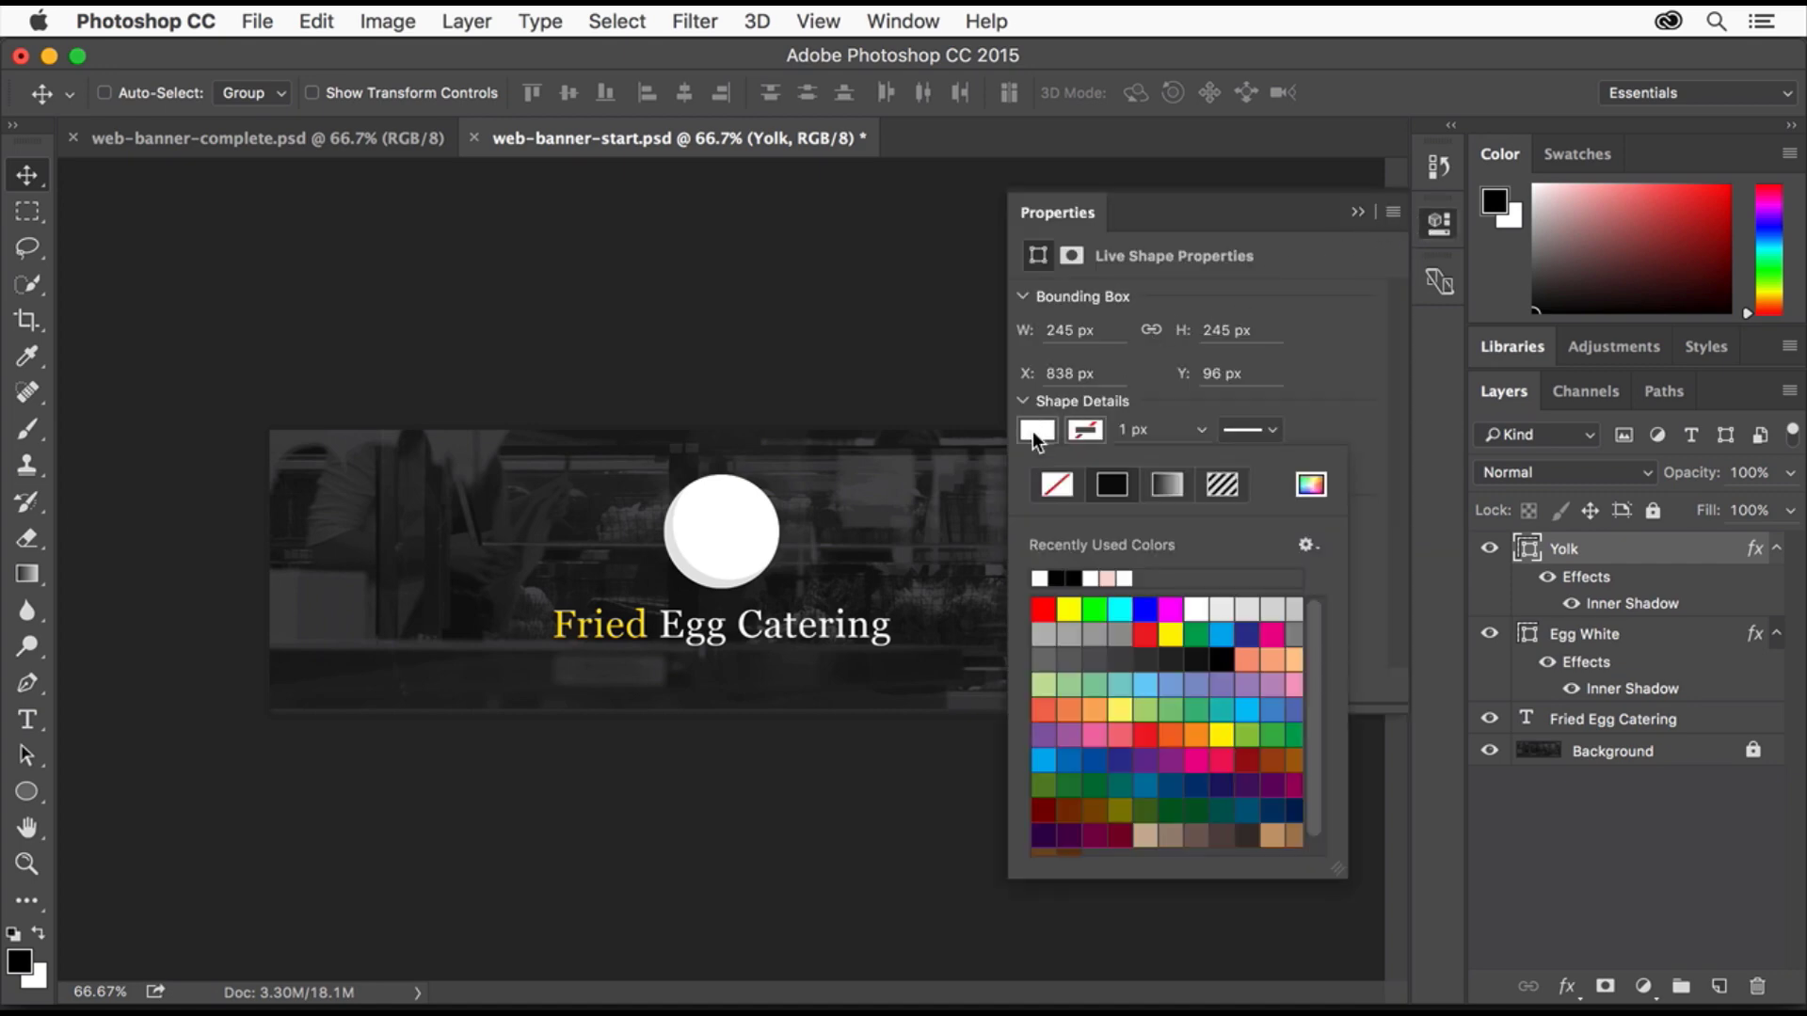
pyautogui.click(1163, 633)
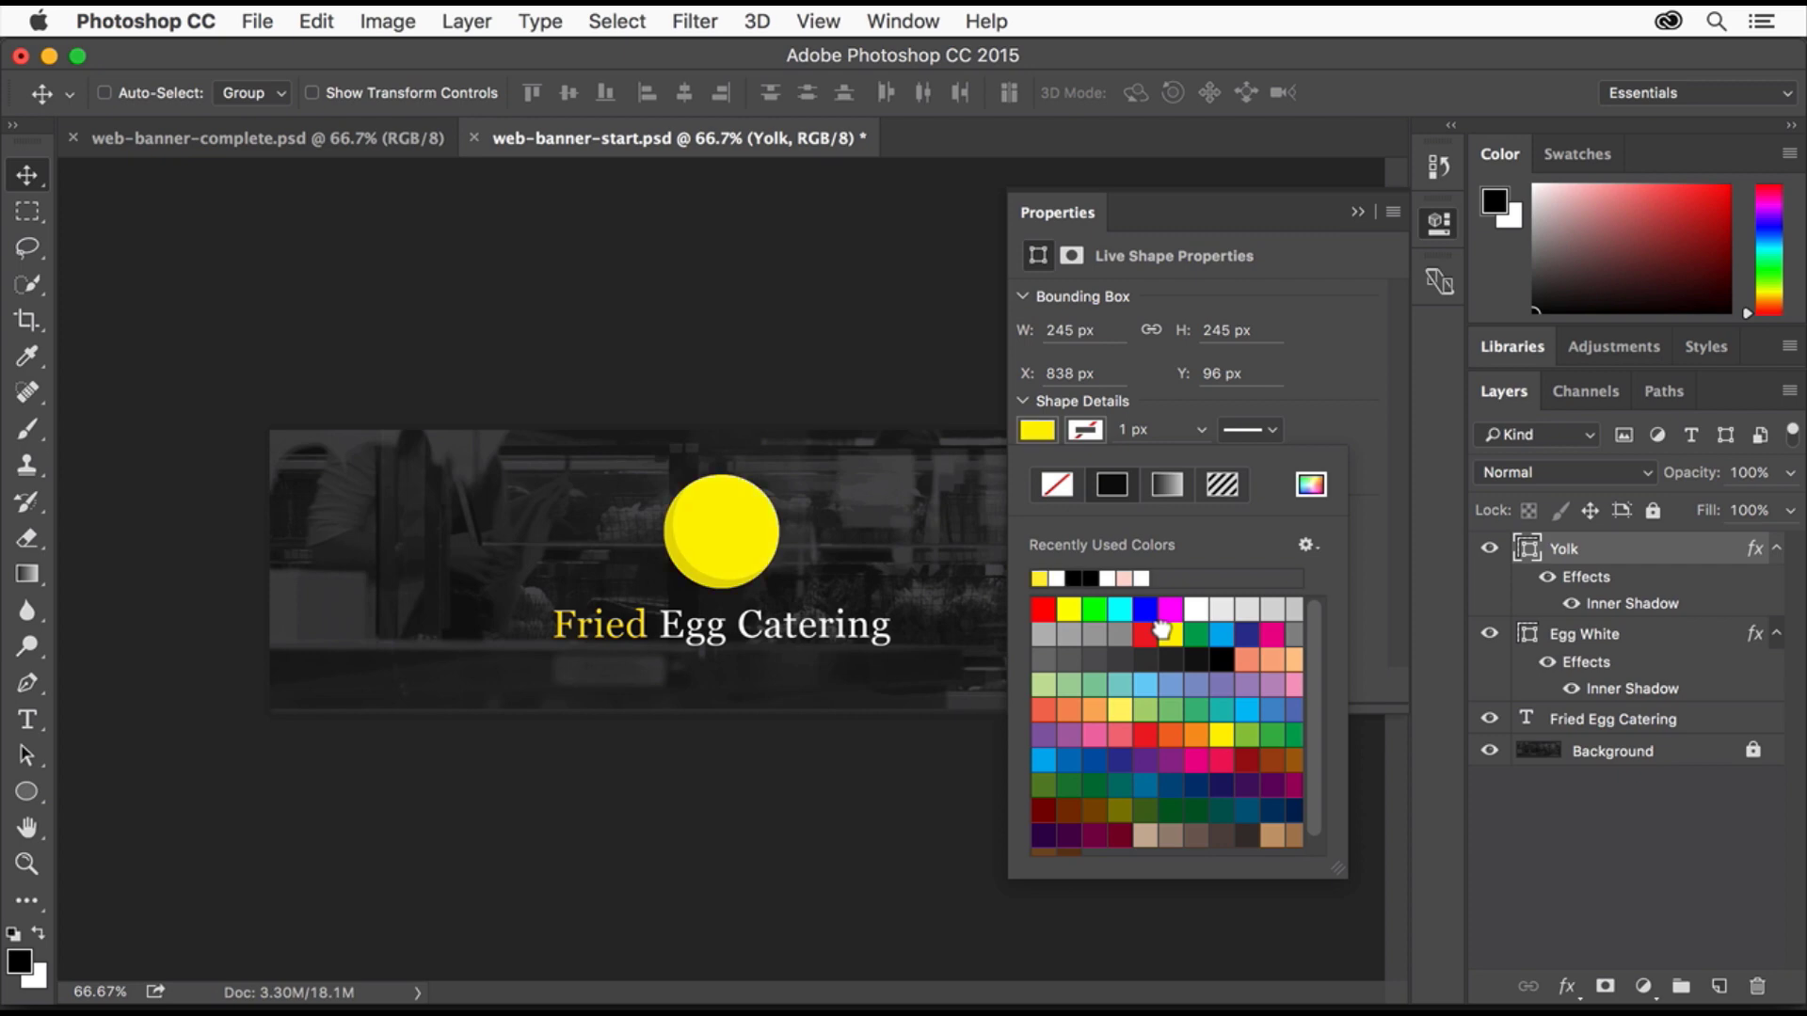
pyautogui.click(1066, 213)
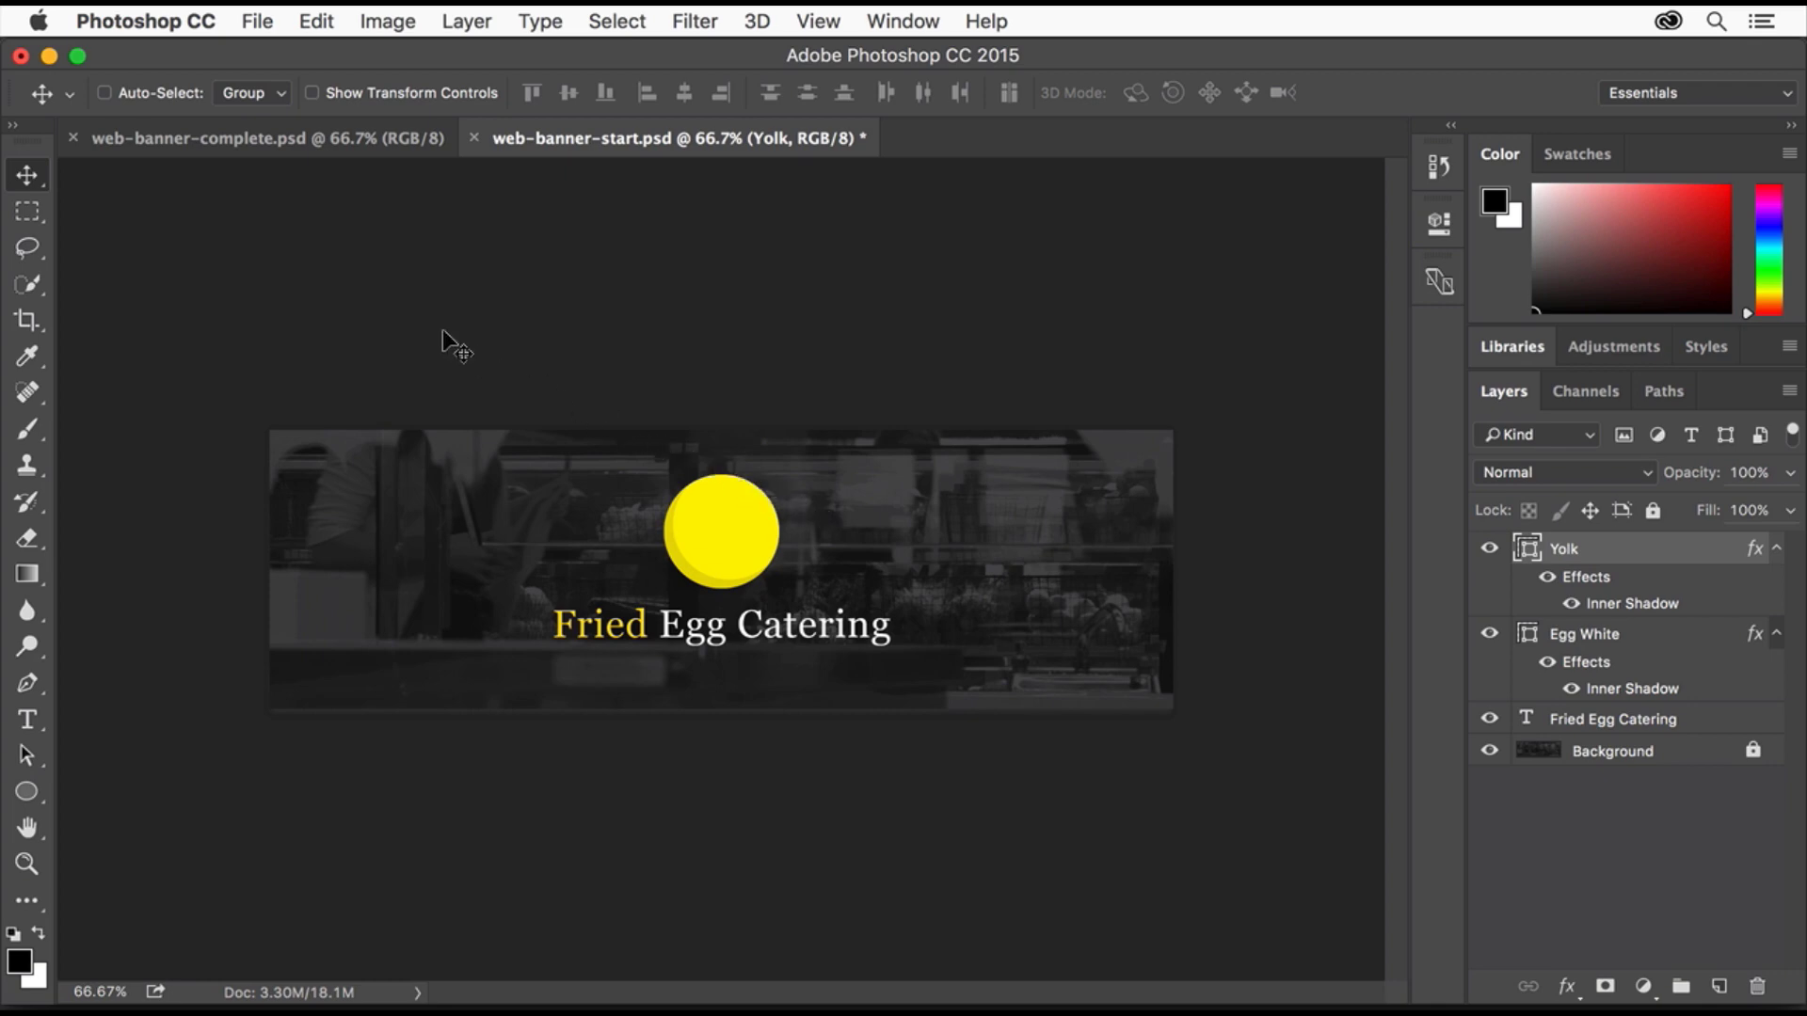
# Scale the yolk down to 55.51% and move it up inside the white egg.
pyautogui.click(317, 22)
pyautogui.click(456, 589)
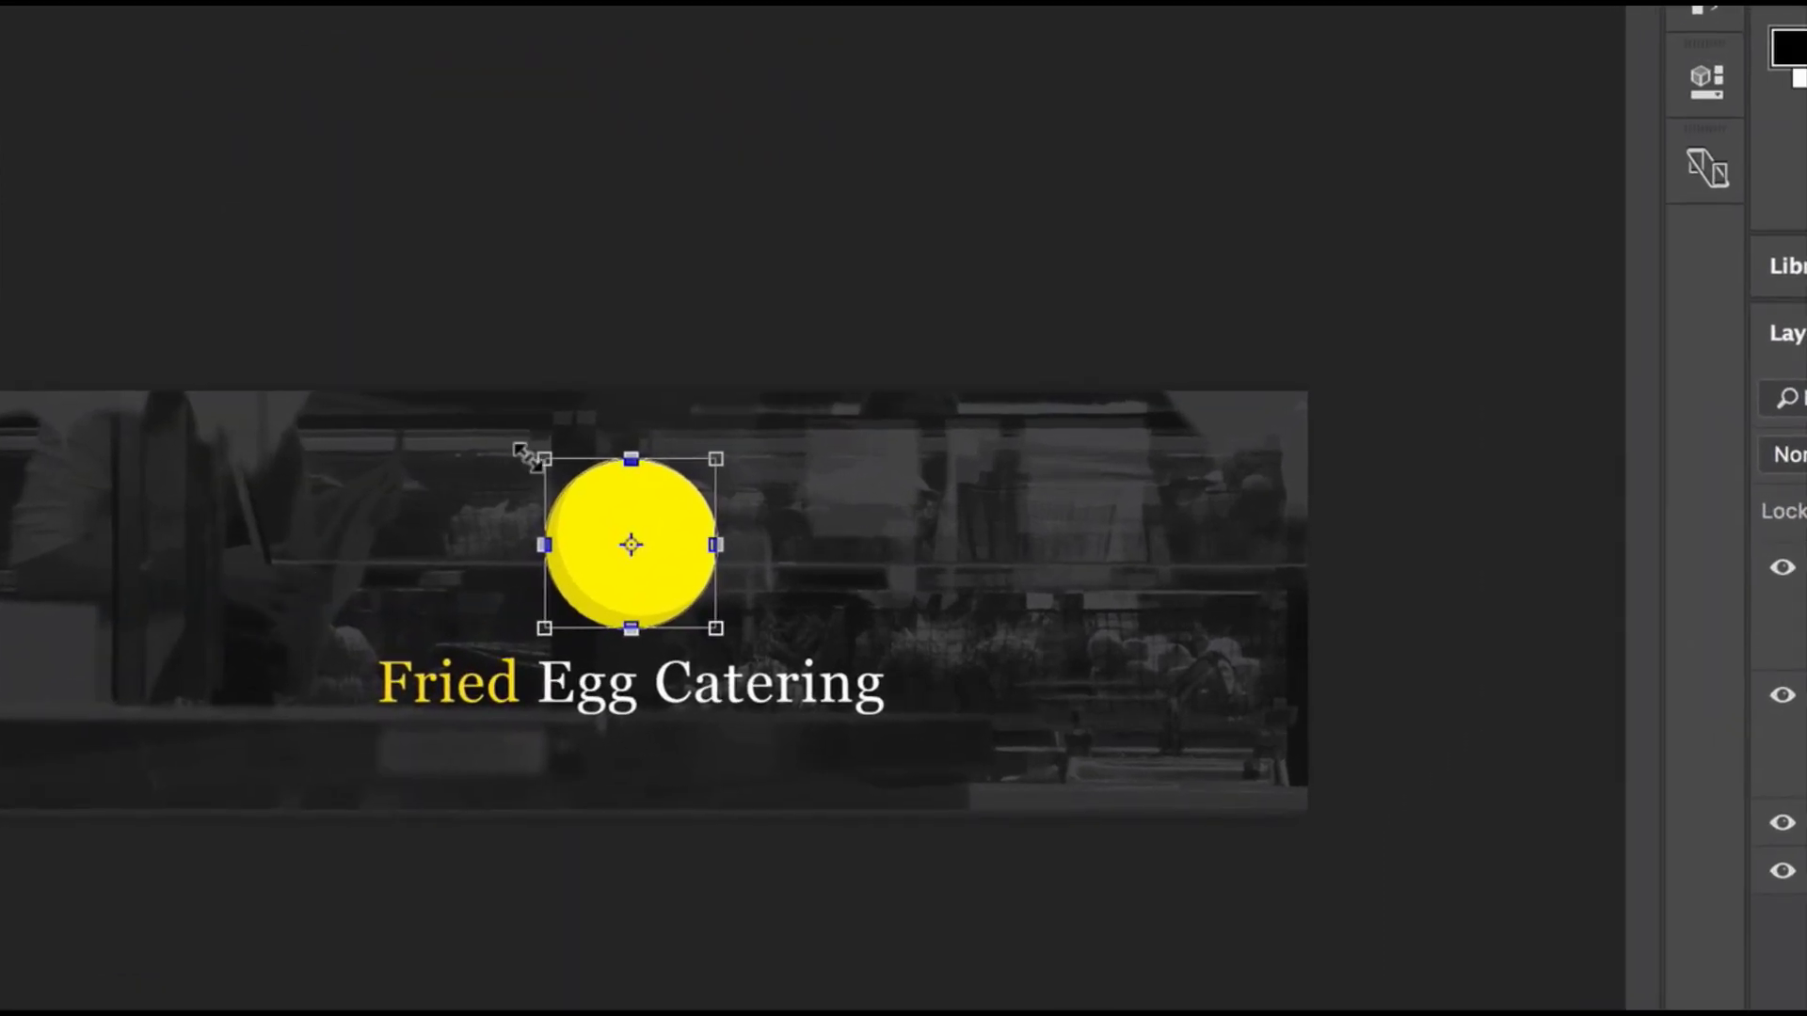
pyautogui.moveTo(542, 455); pyautogui.dragTo(608, 521)
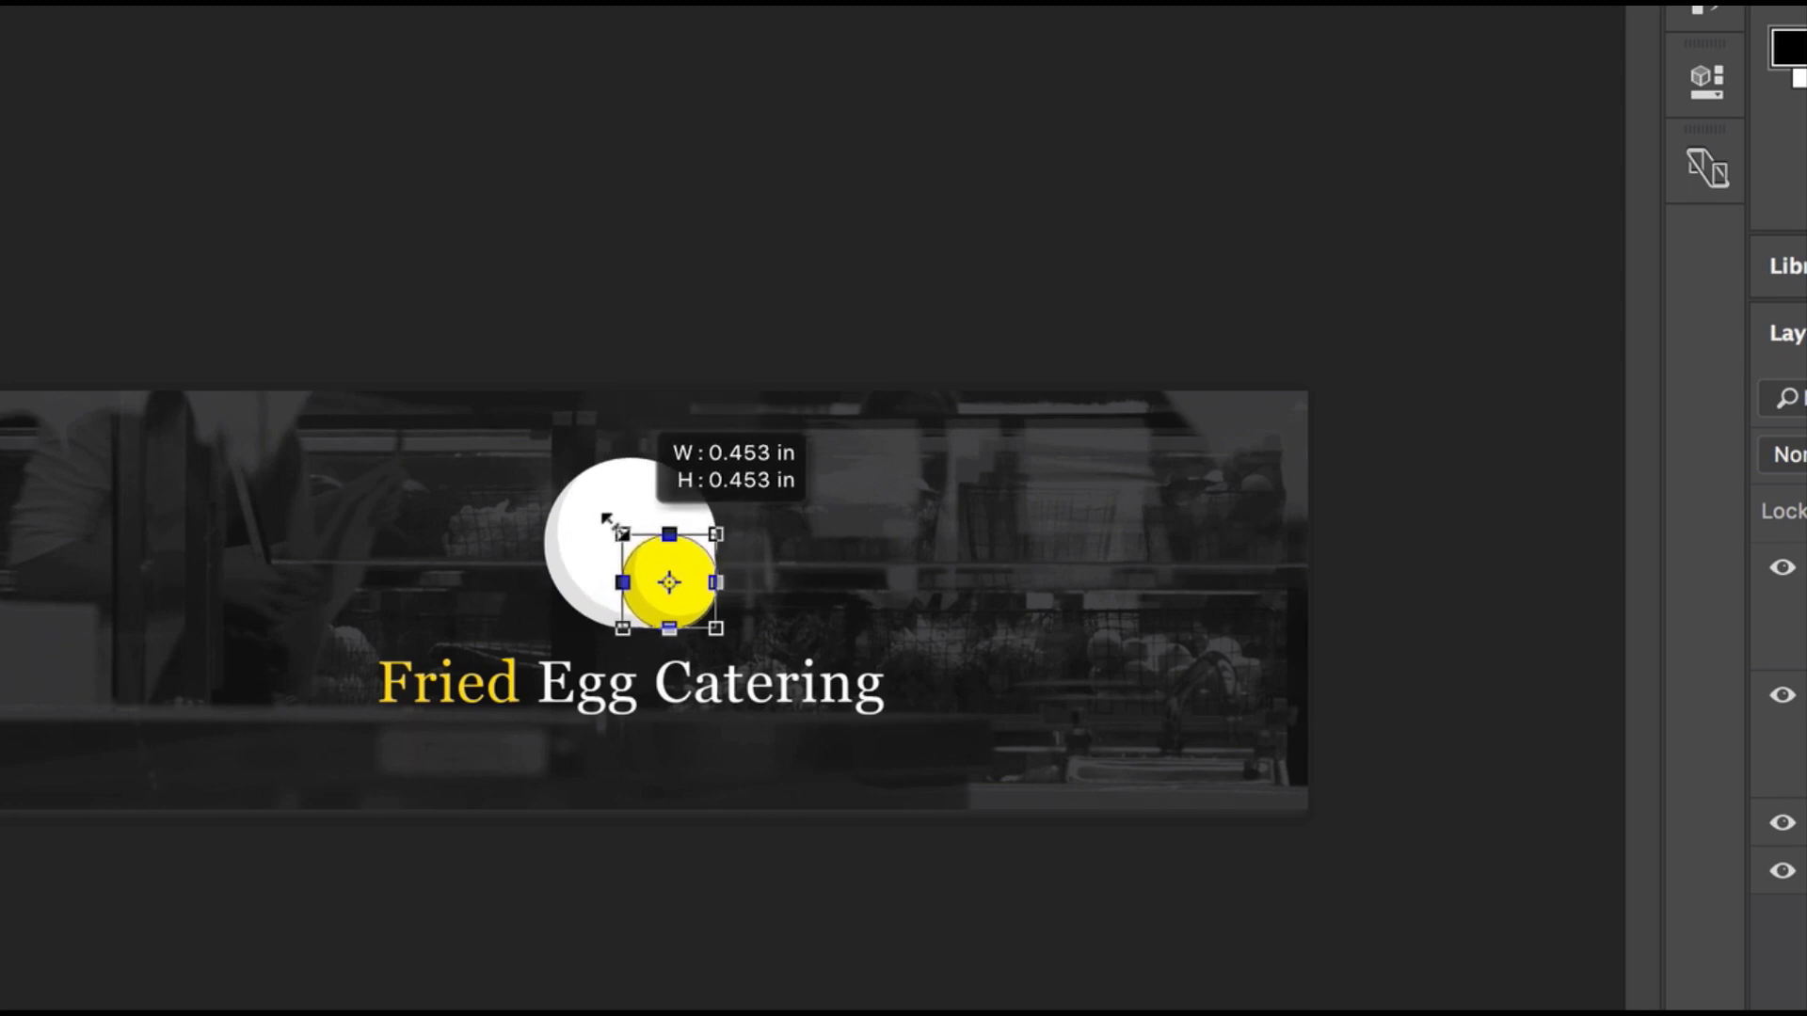
pyautogui.moveTo(607, 520); pyautogui.dragTo(607, 520)
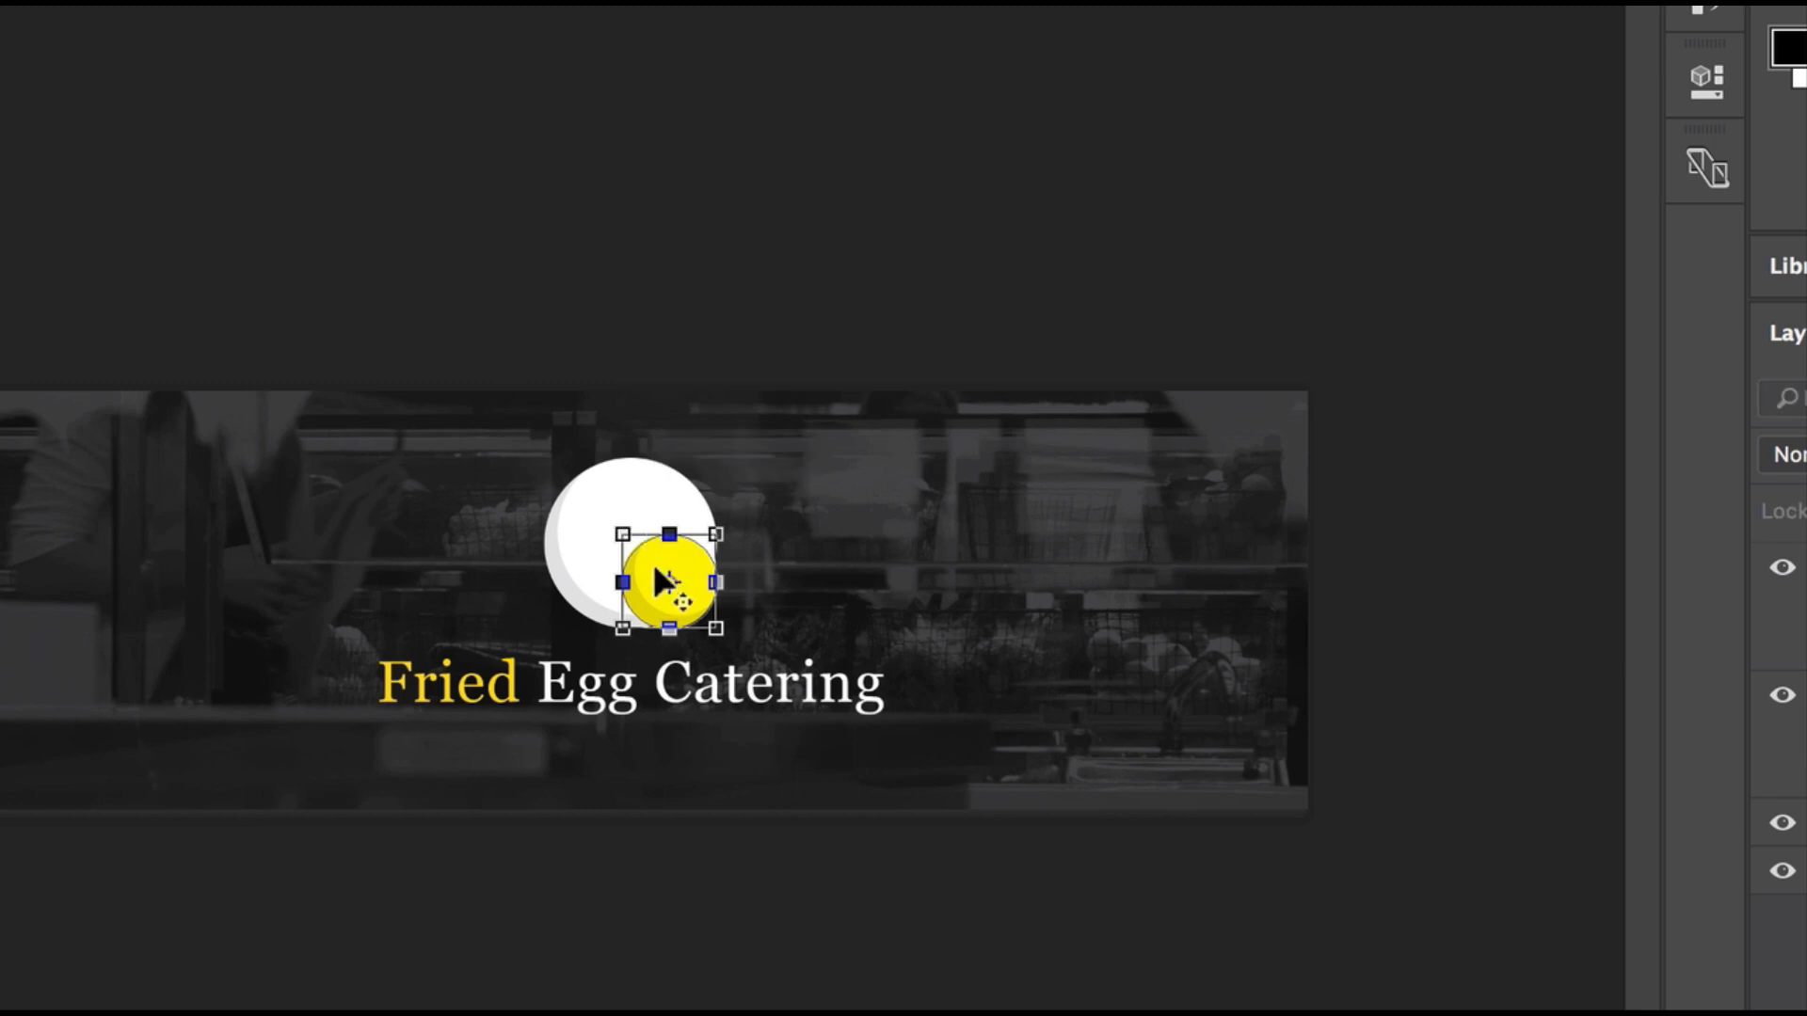
pyautogui.moveTo(657, 568); pyautogui.dragTo(644, 510)
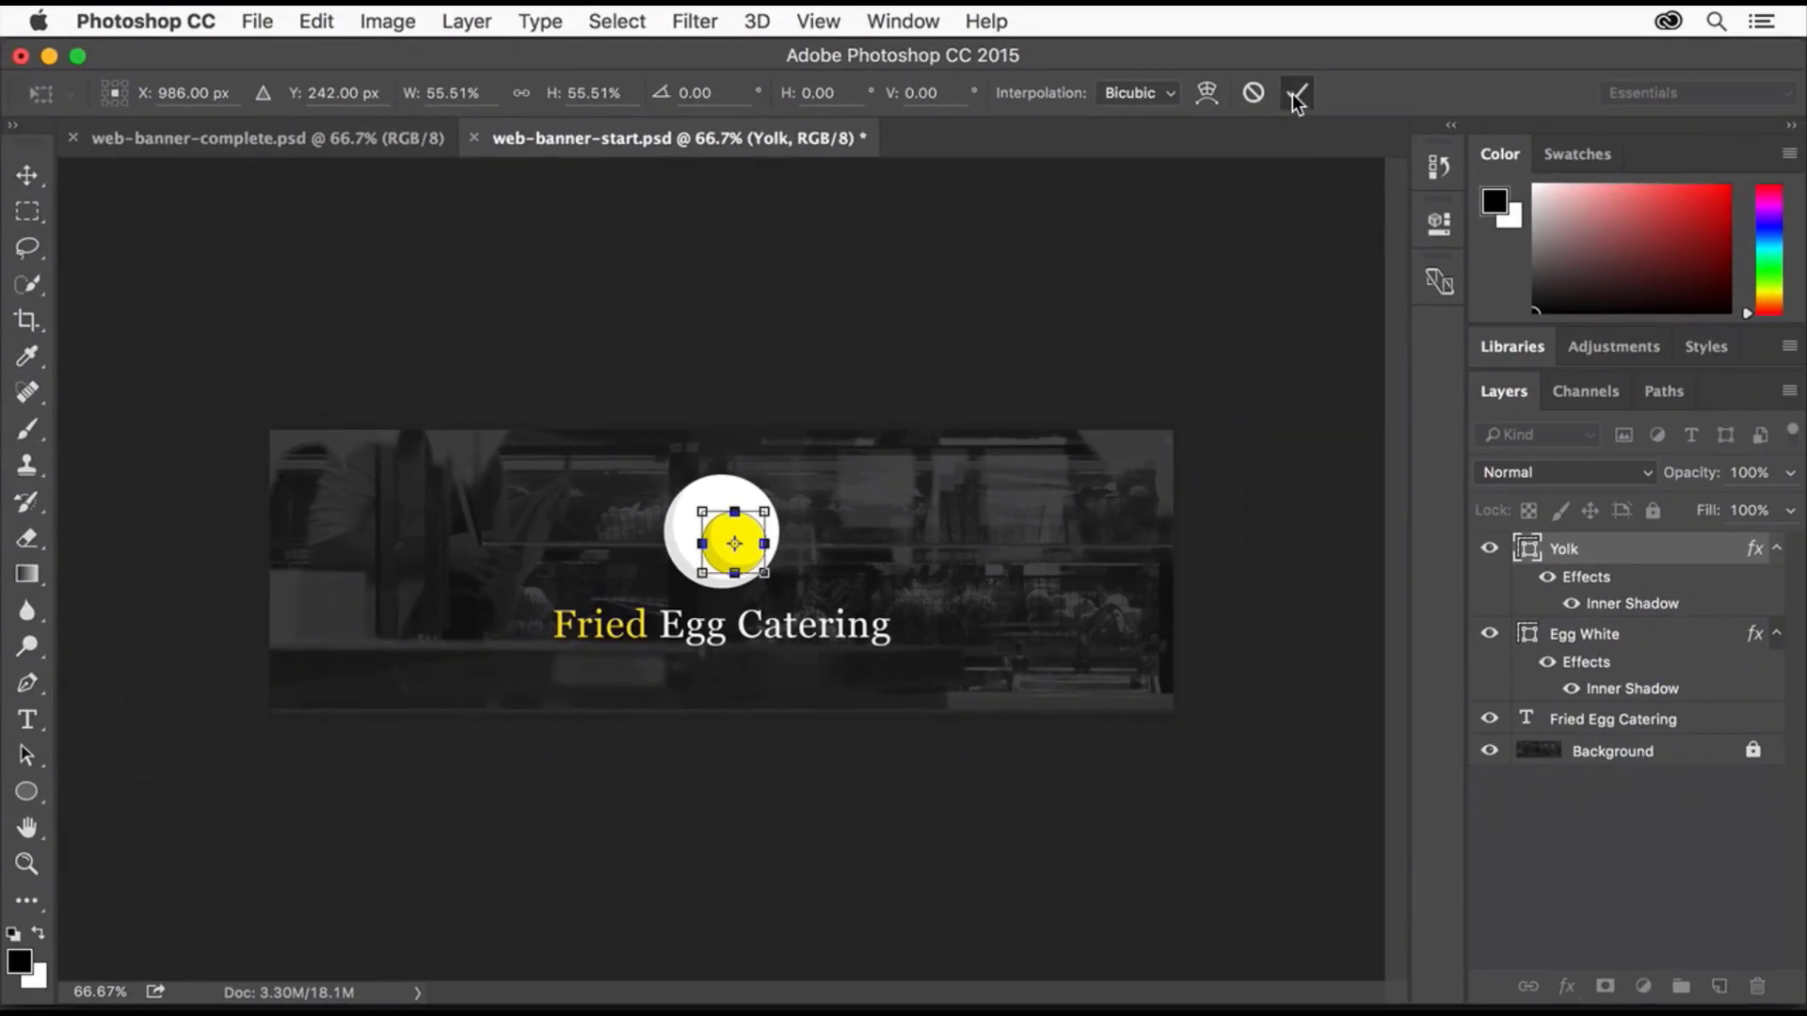
pyautogui.click(1293, 93)
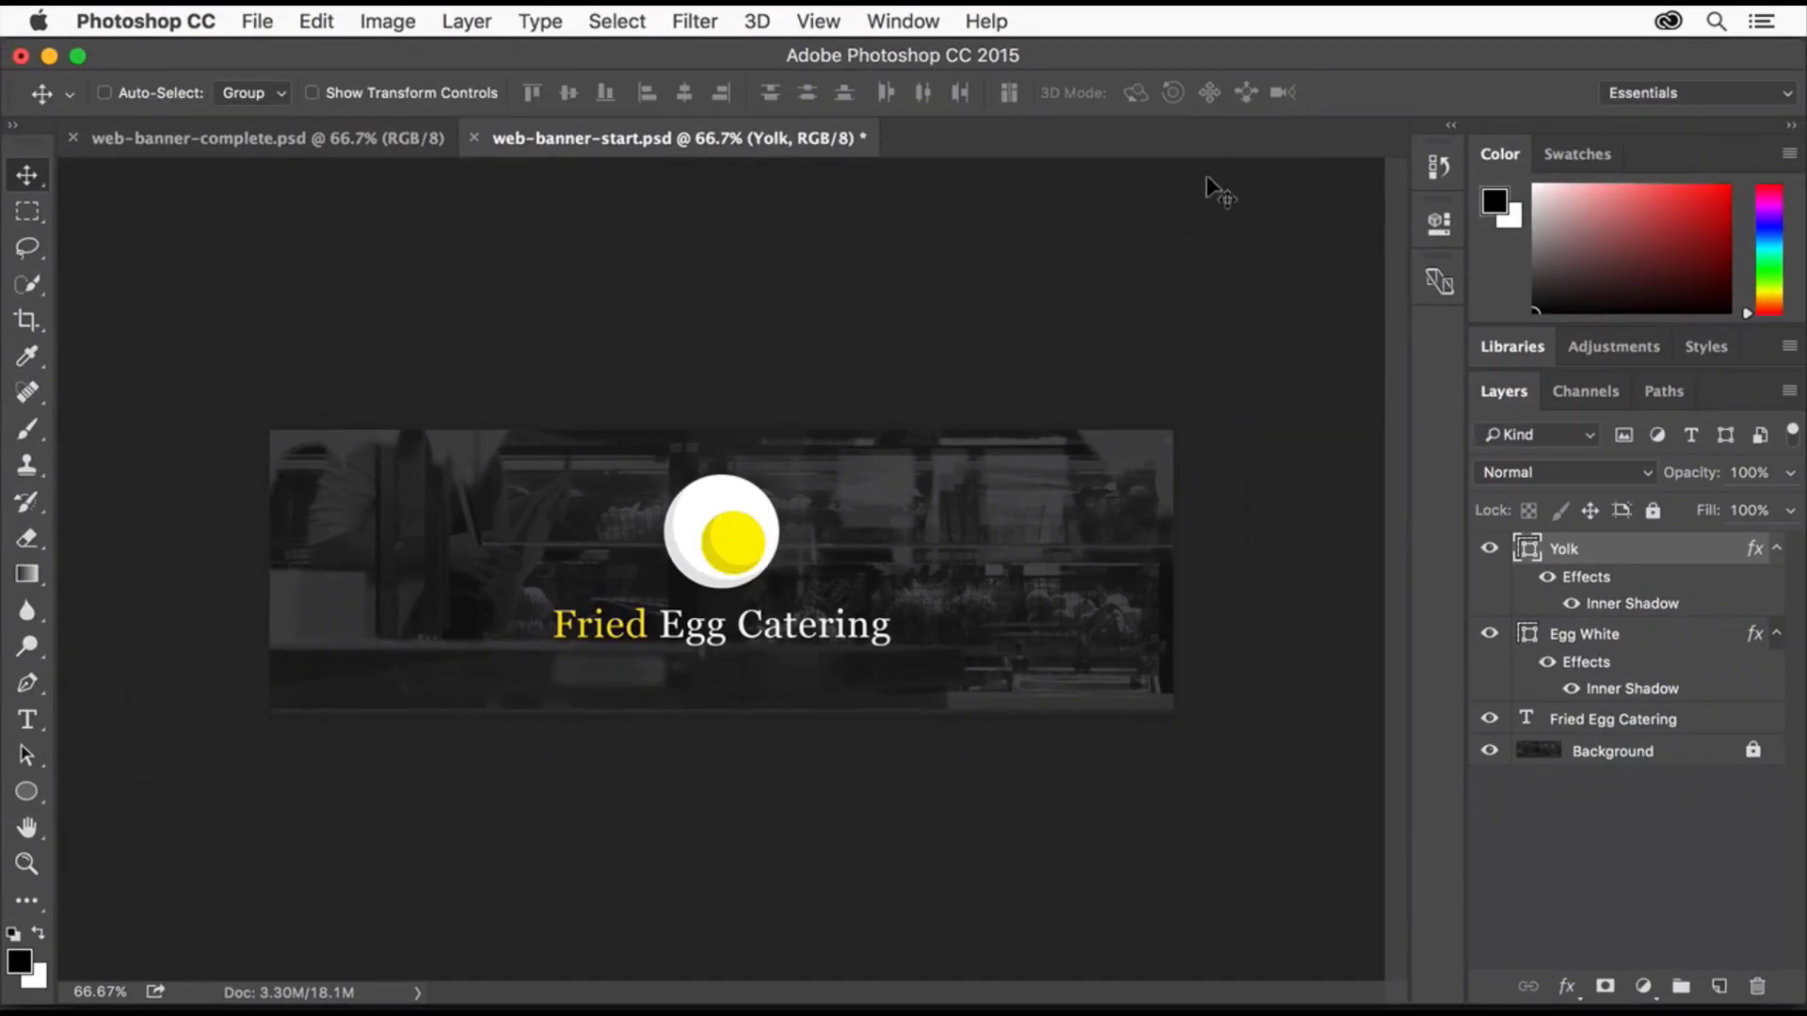
# Save the banner as web-banner.psd on the Desktop with Maximize Compatibility.
pyautogui.click(256, 23)
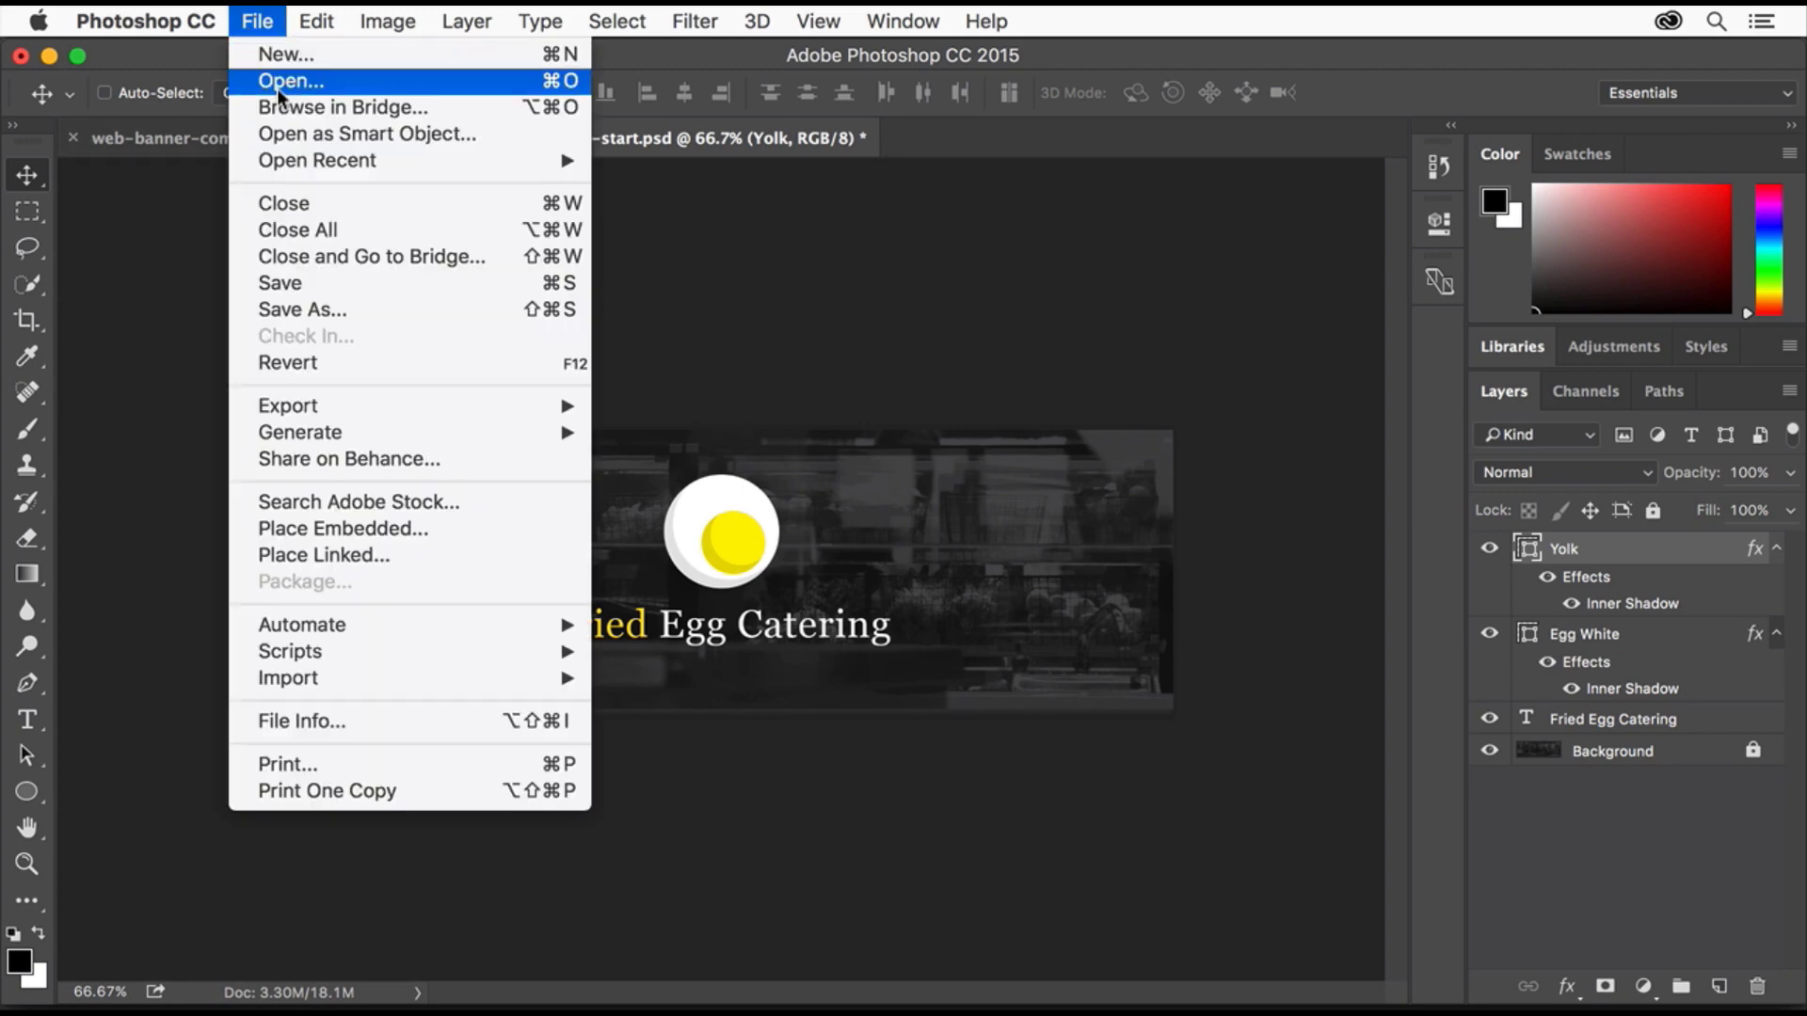
pyautogui.click(370, 314)
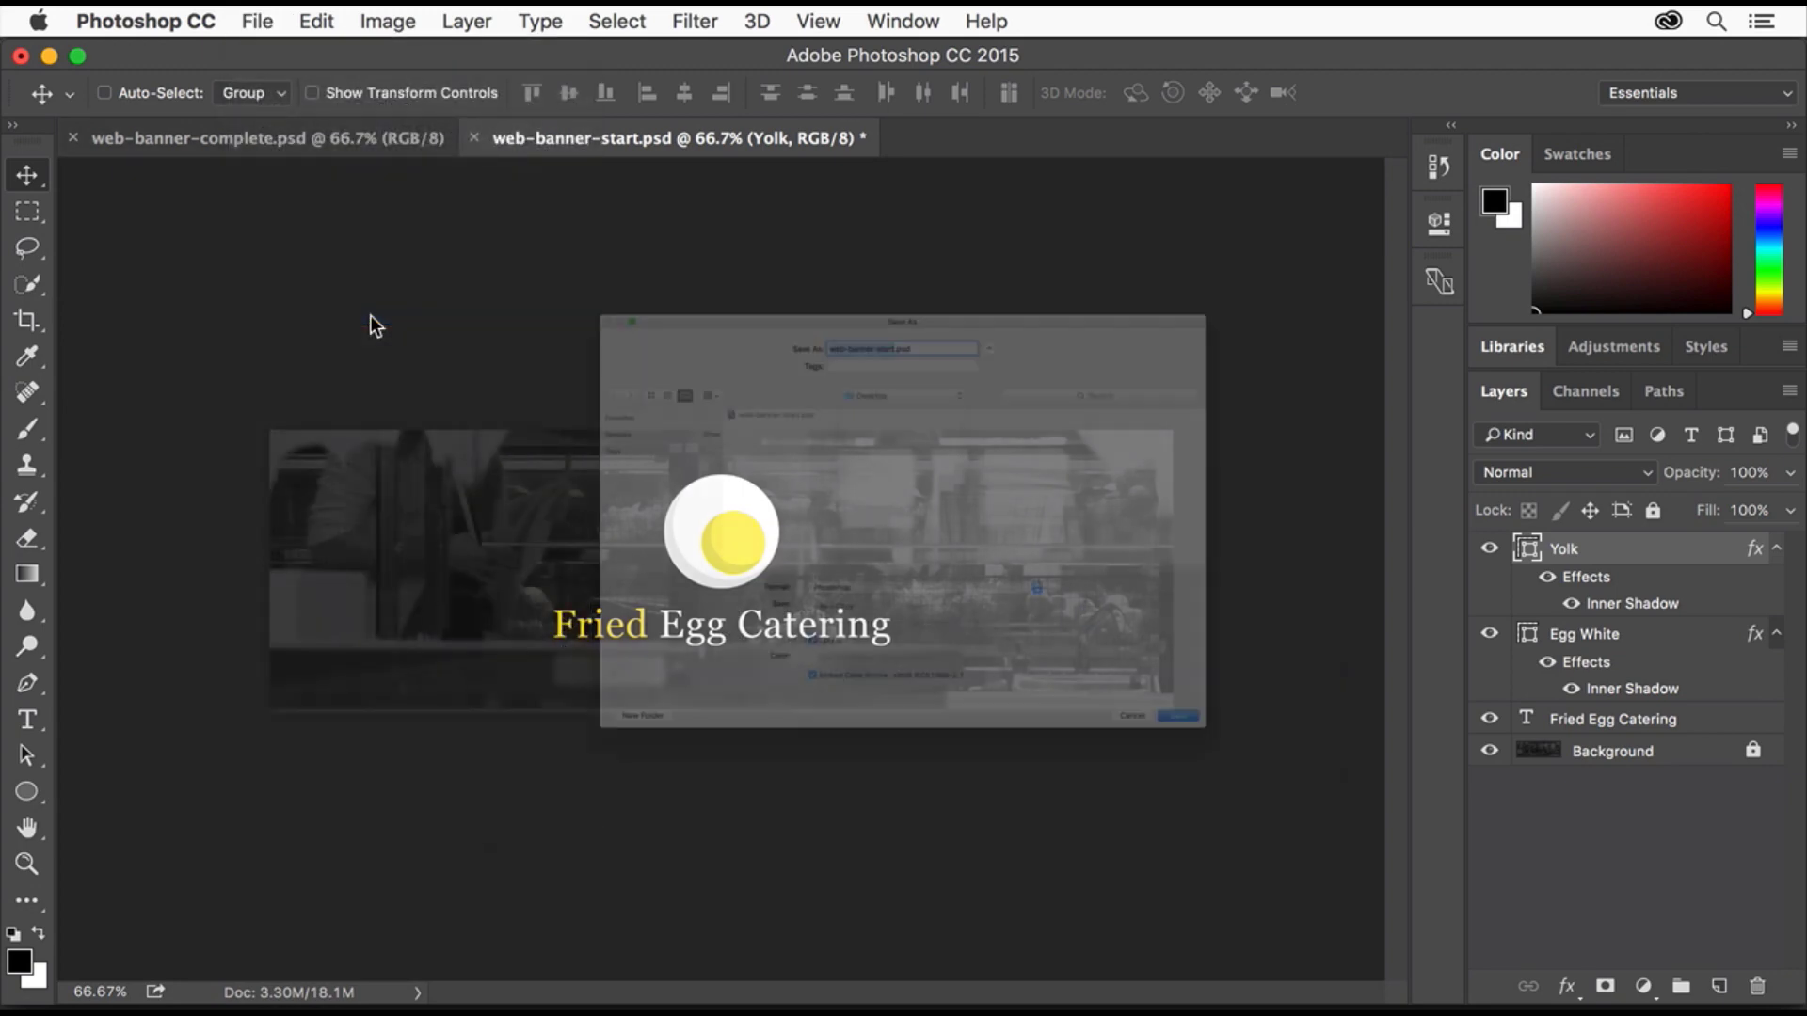
pyautogui.press('Right')
pyautogui.press('BackSpace')
pyautogui.press('BackSpace')
pyautogui.press('BackSpace')
pyautogui.press('BackSpace')
pyautogui.press('BackSpace')
pyautogui.press('BackSpace')
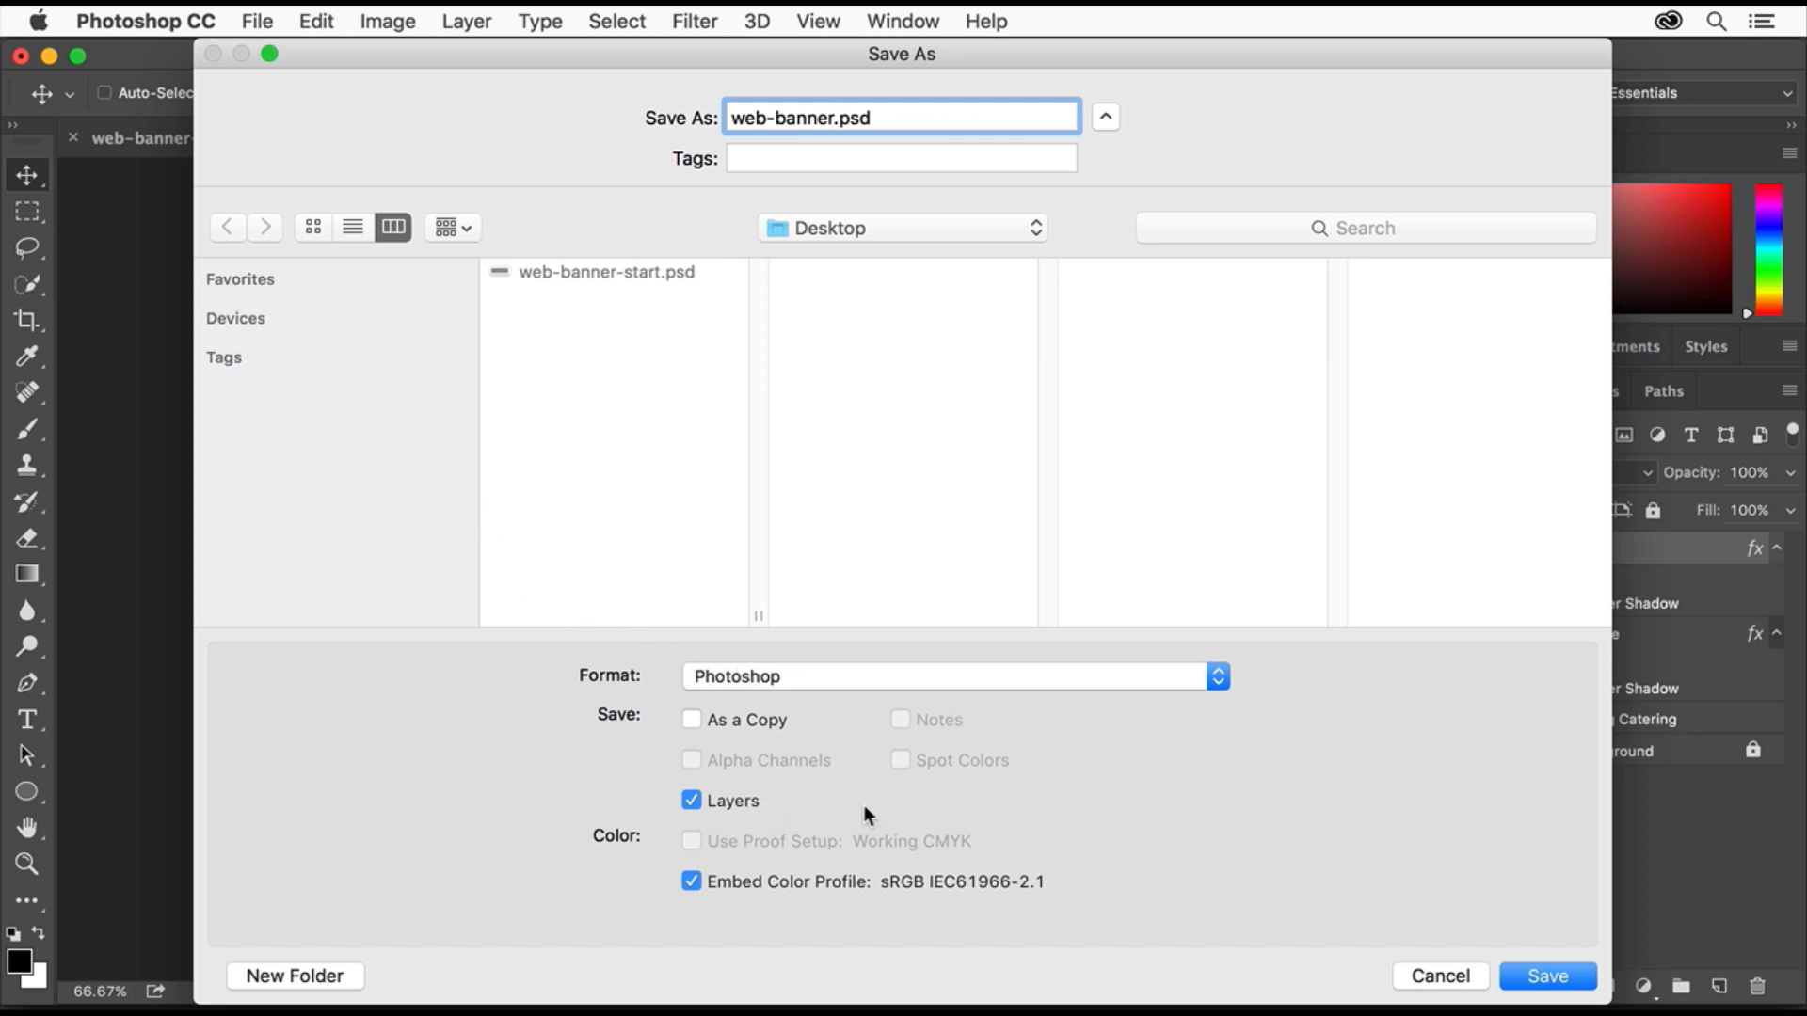
pyautogui.click(1546, 977)
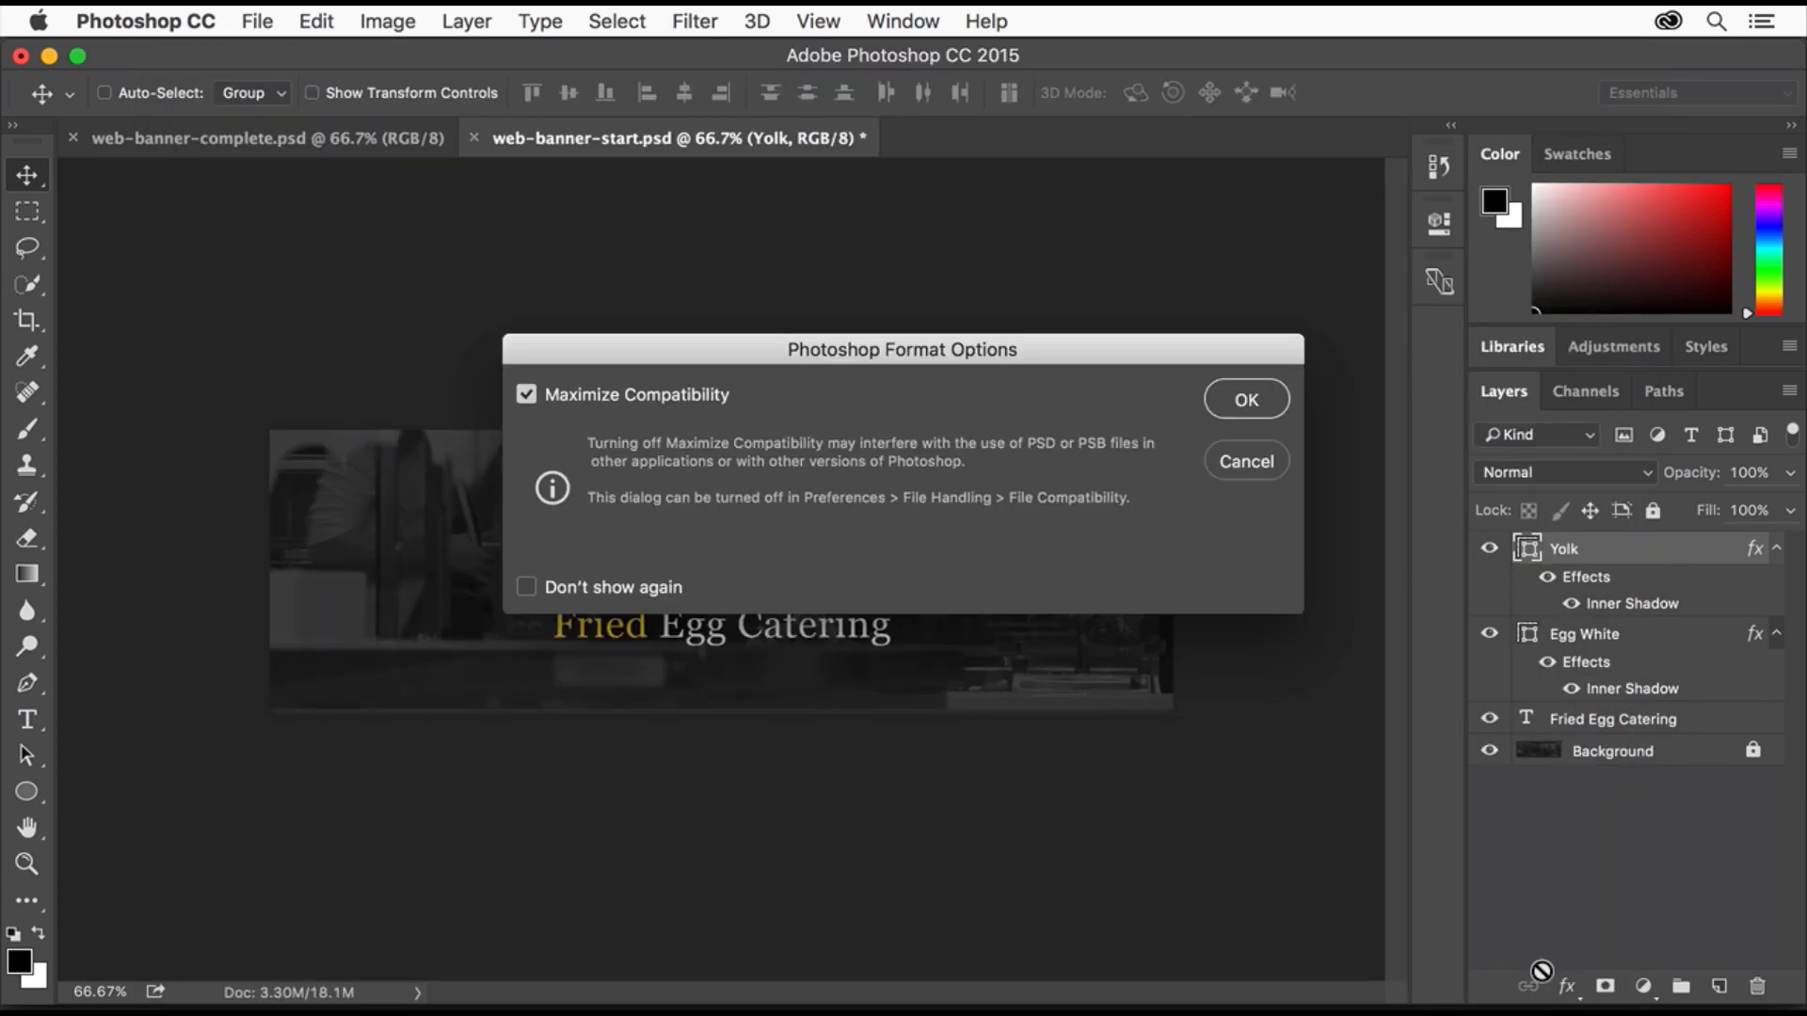
pyautogui.click(1248, 401)
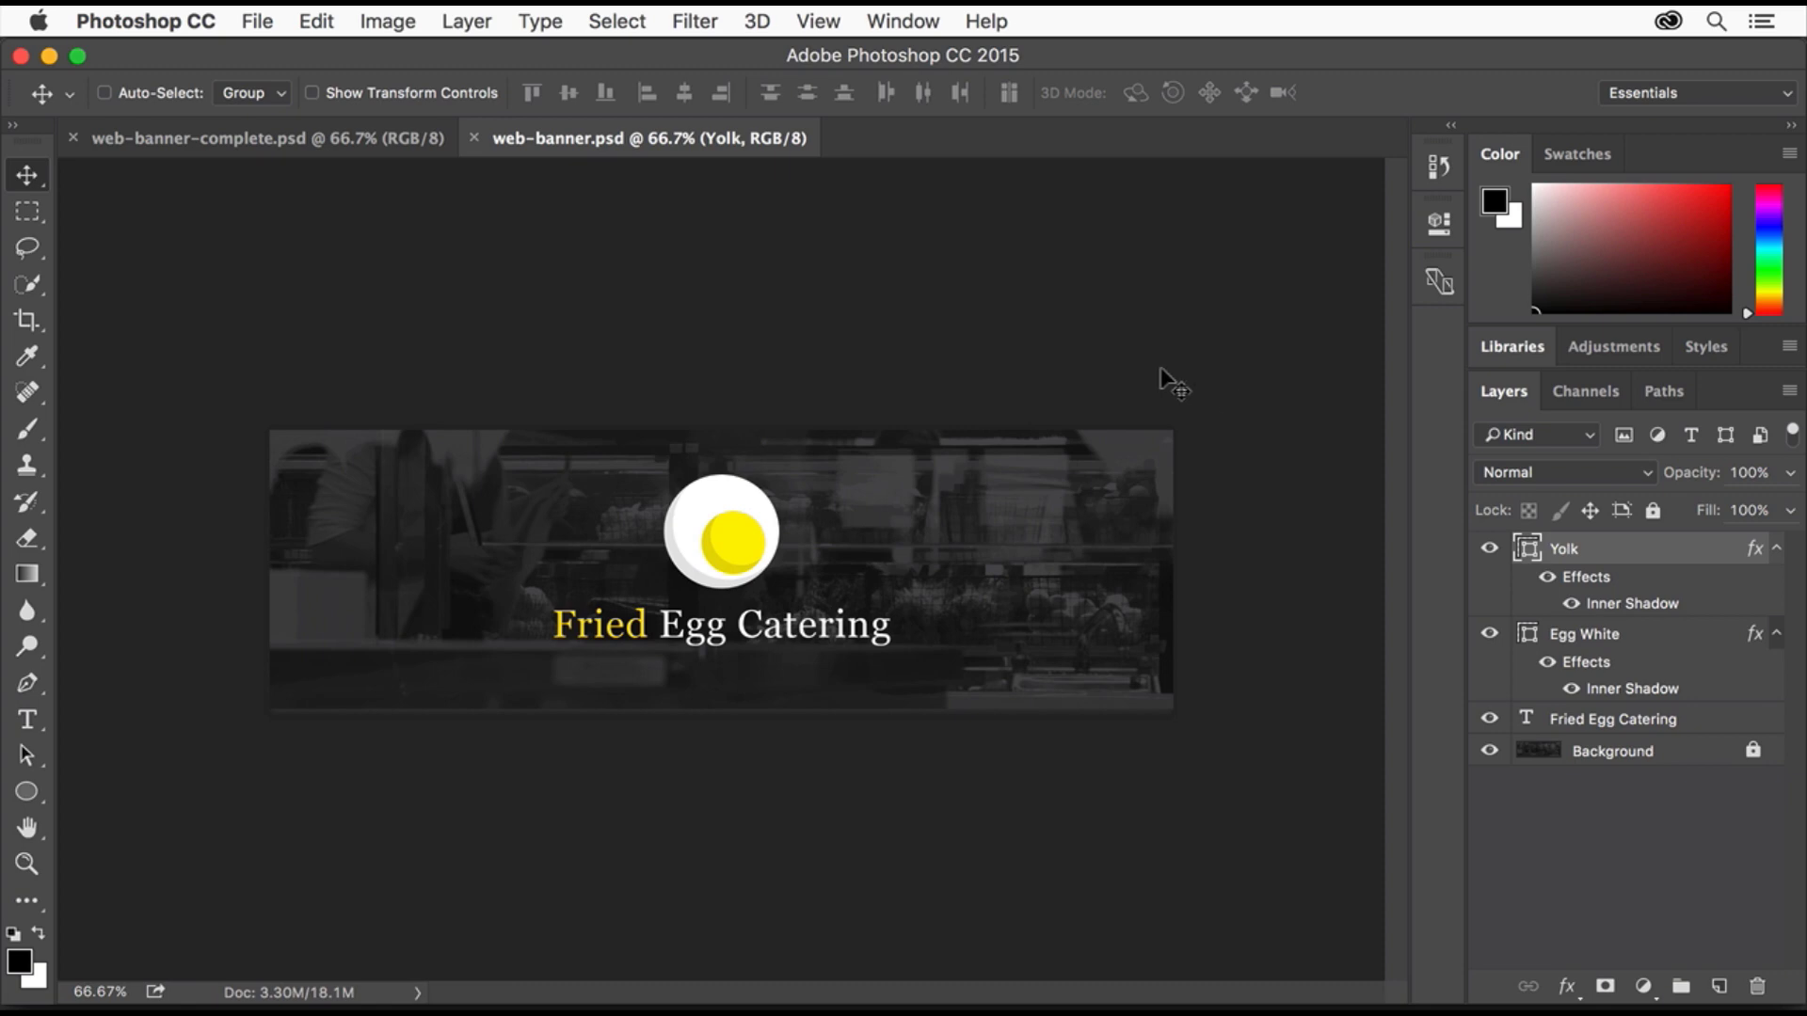
# Set up a 100% quality JPG export of the 1200 × 375 banner as web-banner.jpg.
pyautogui.click(269, 19)
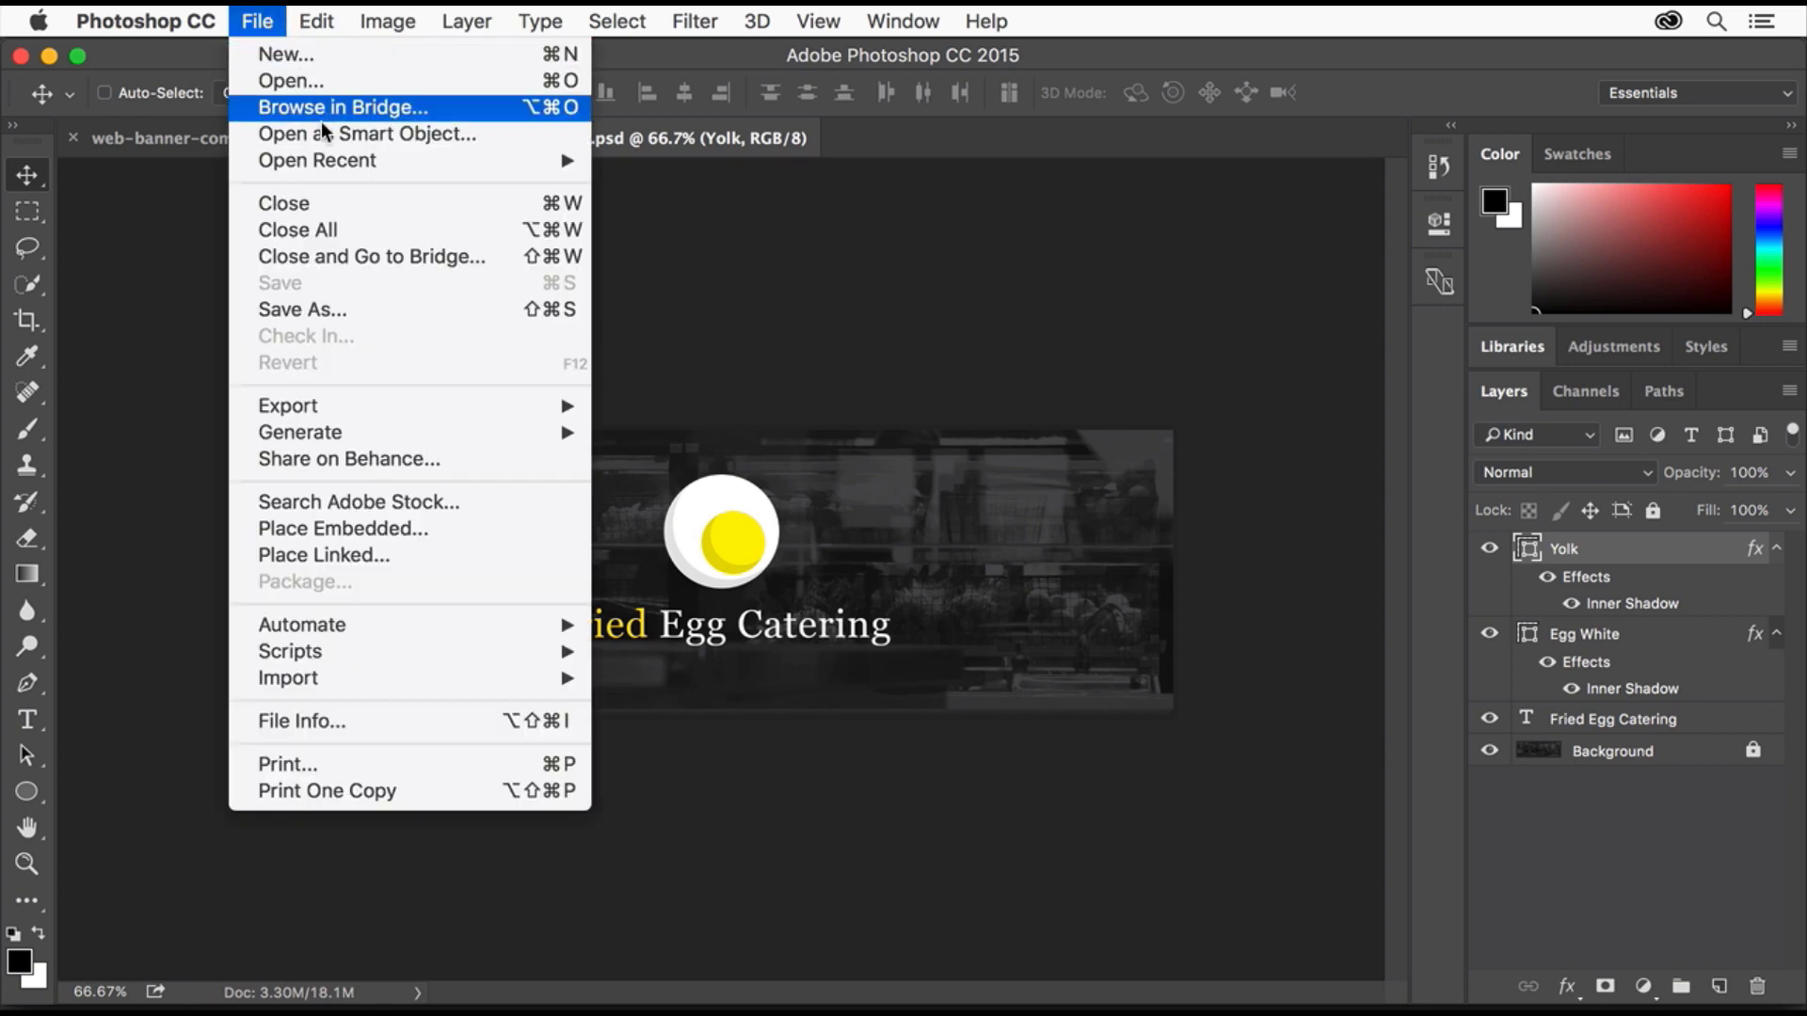
pyautogui.moveTo(407, 403)
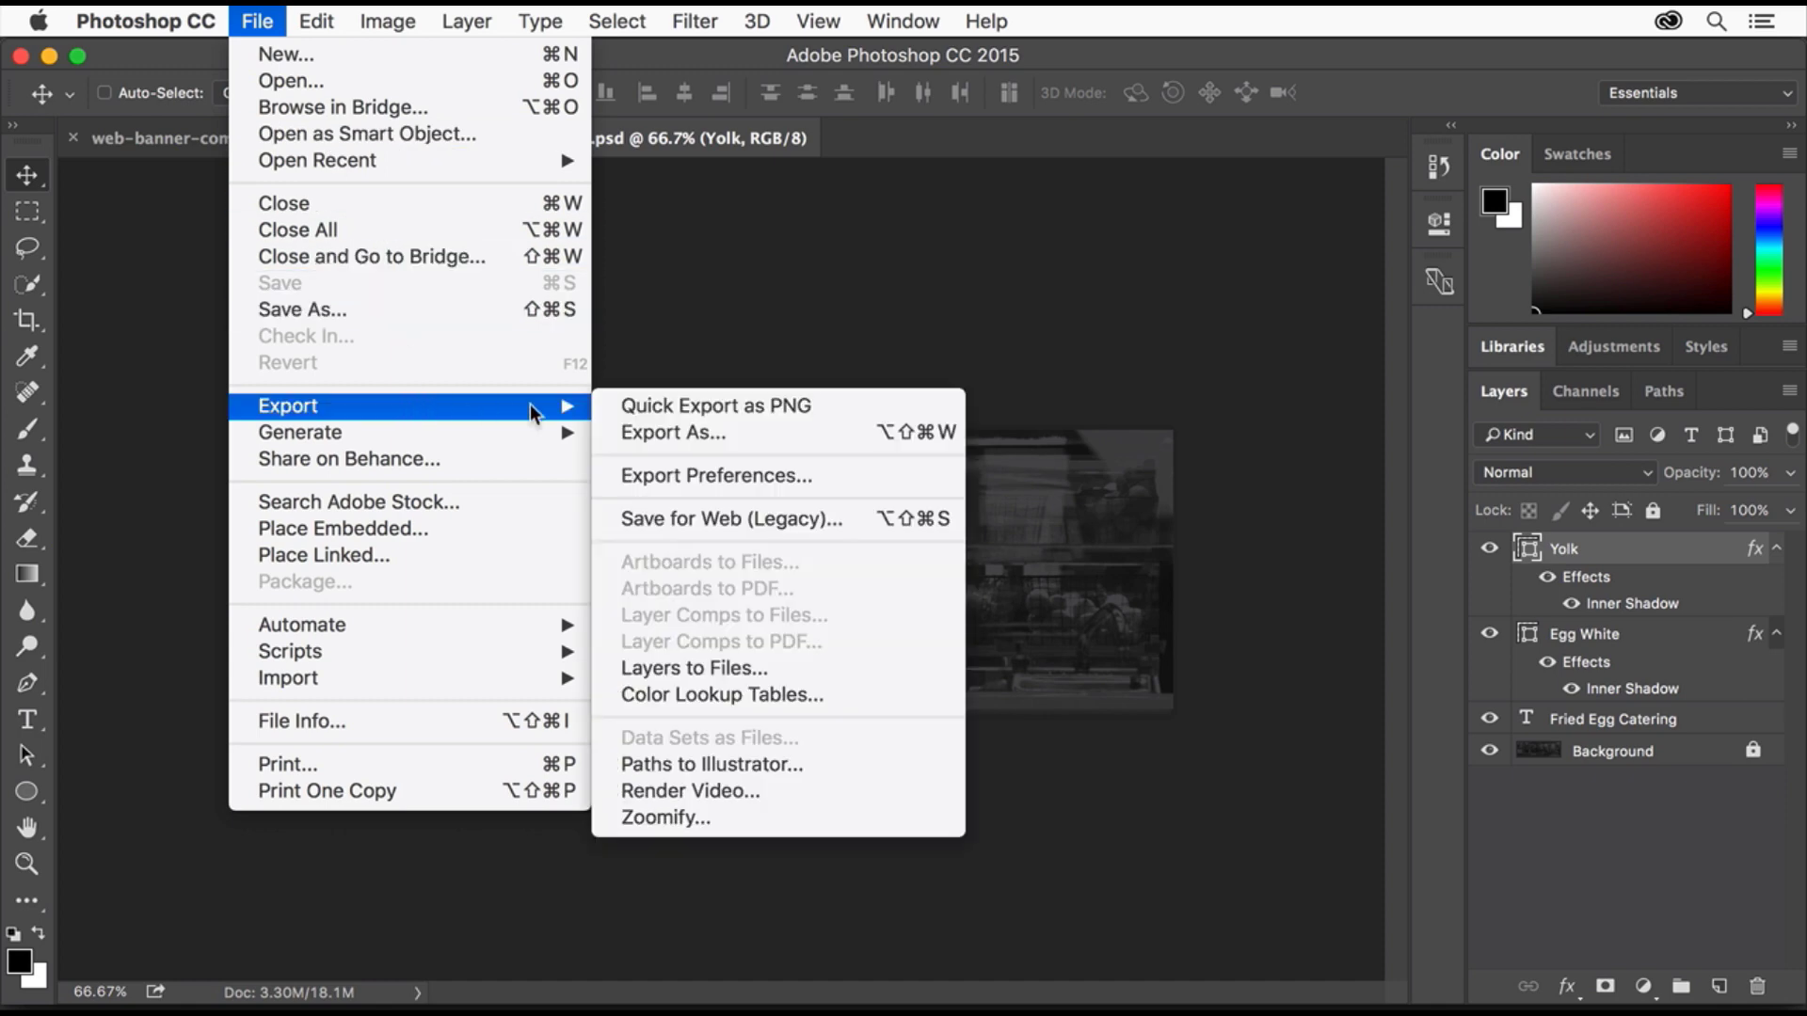
pyautogui.click(747, 437)
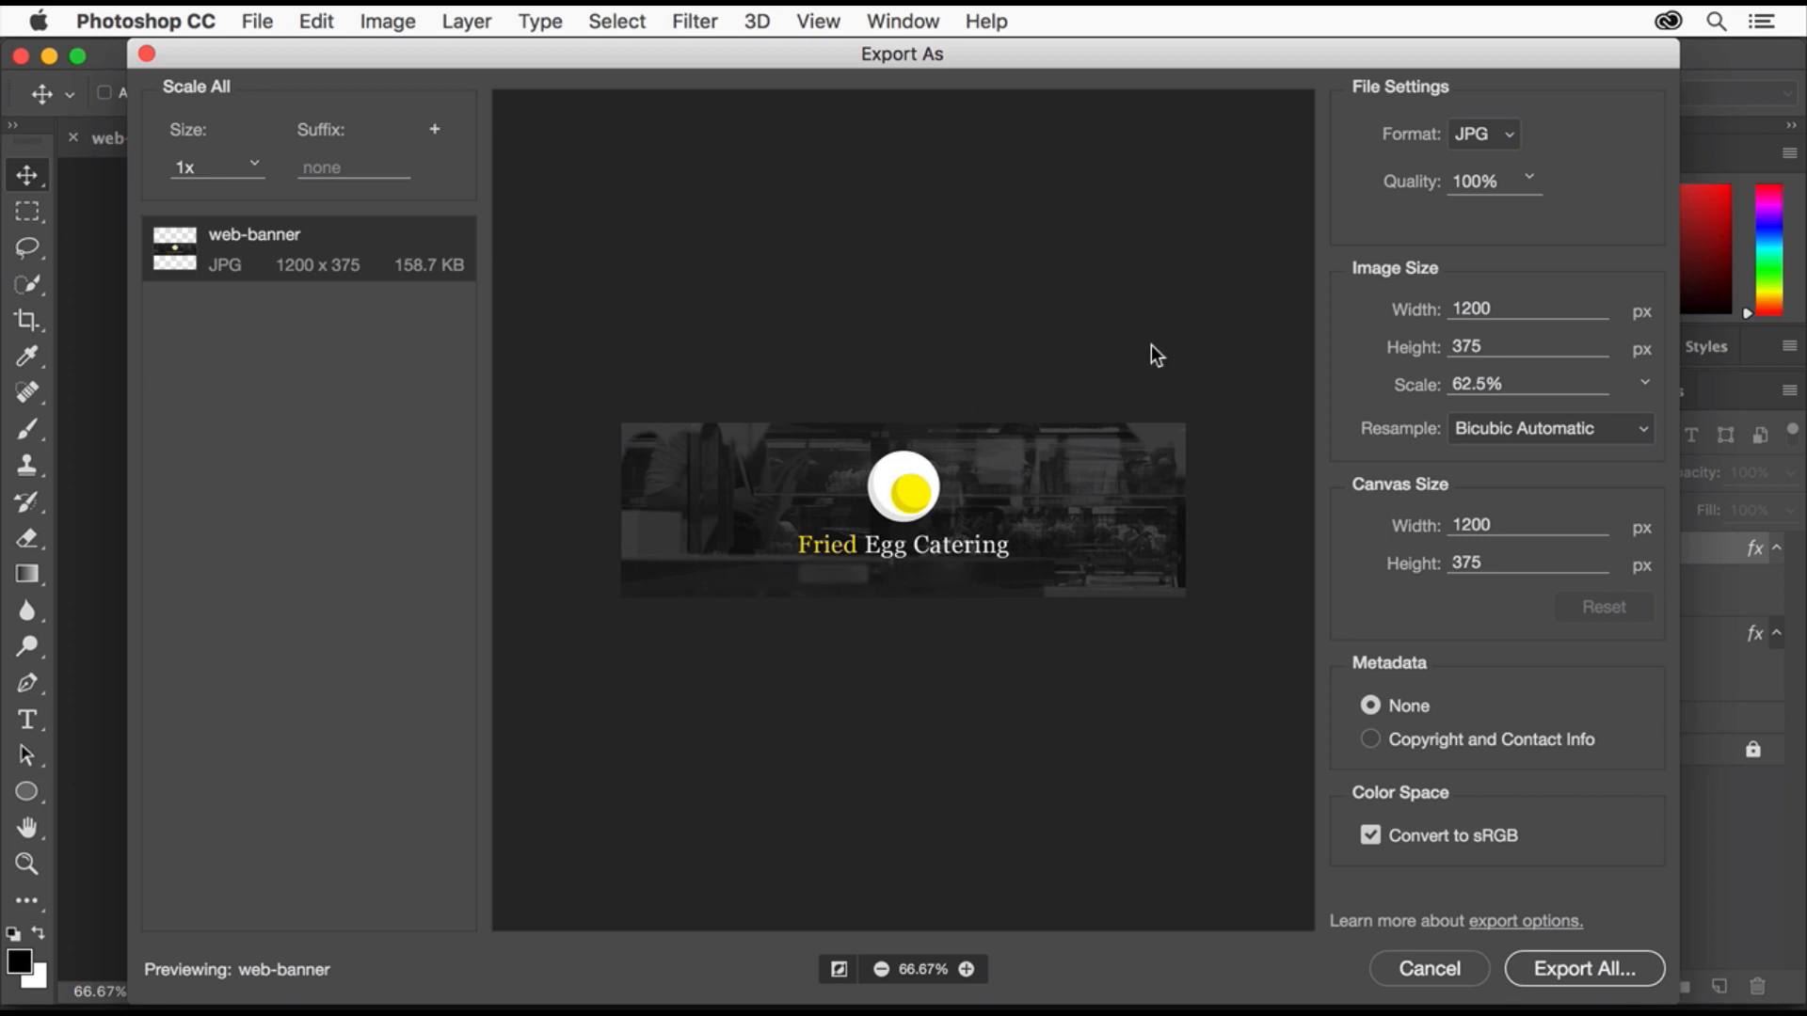
pyautogui.click(1498, 137)
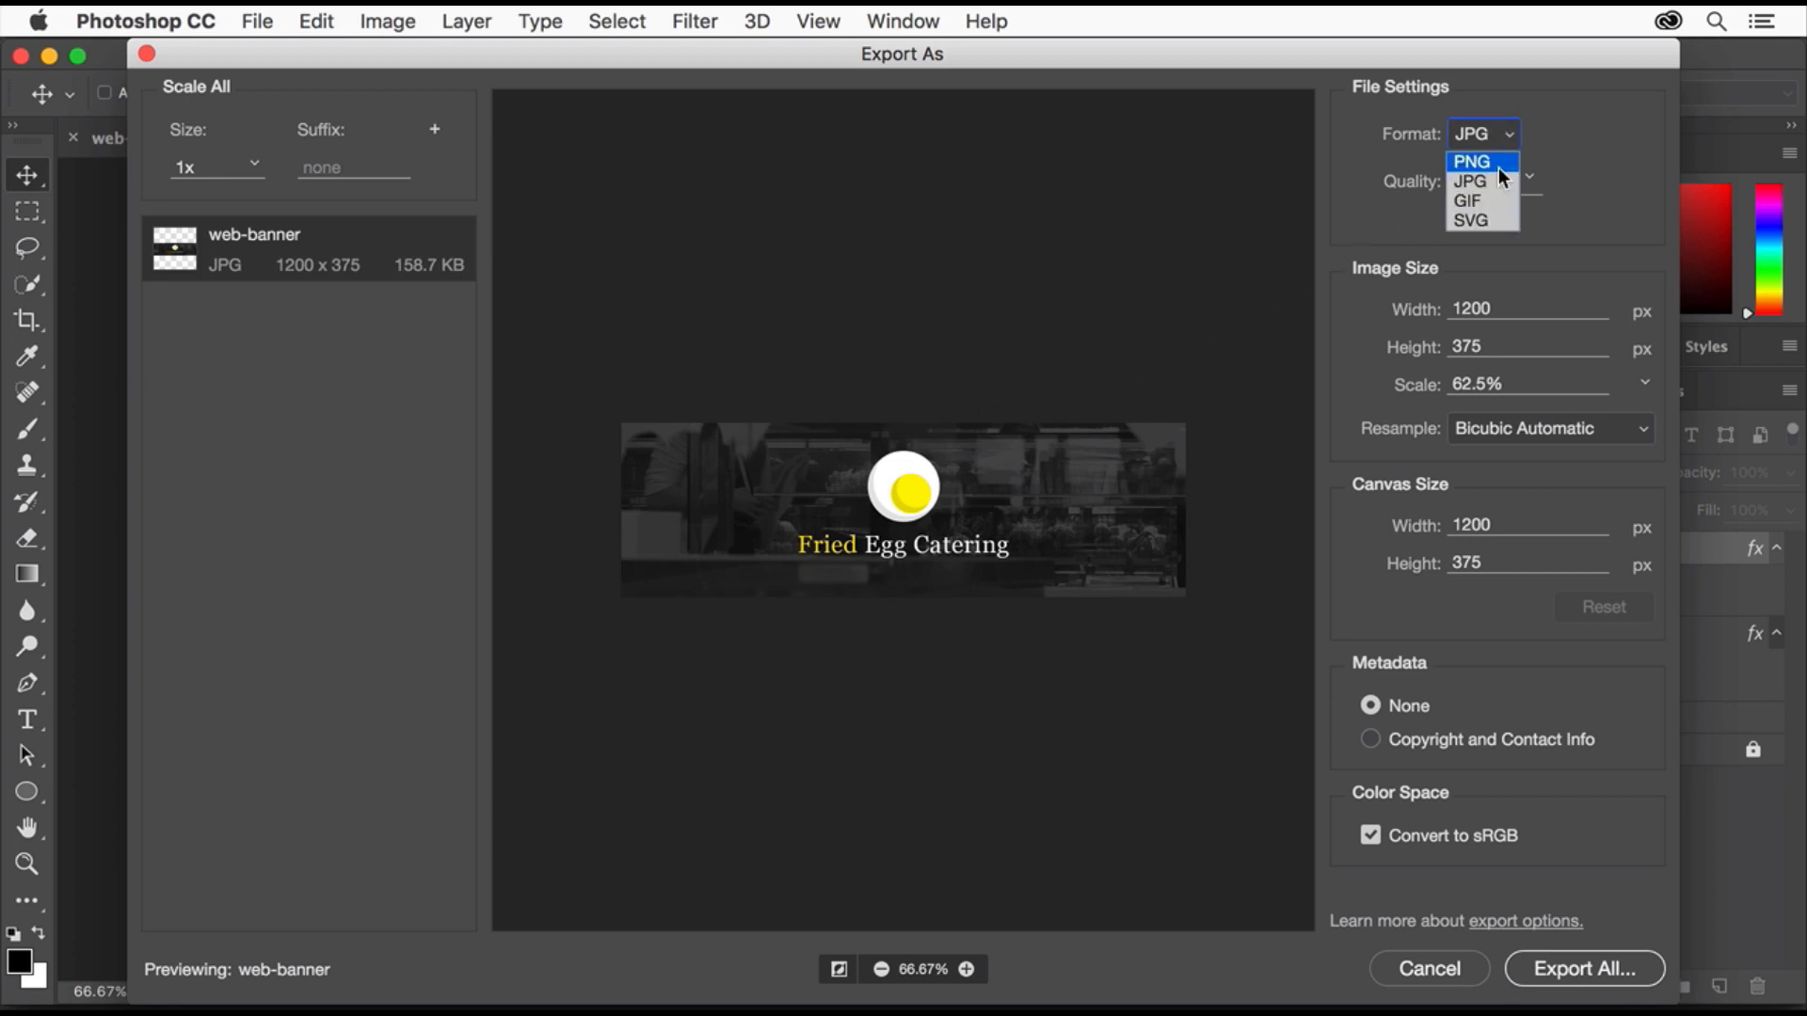
pyautogui.click(1496, 174)
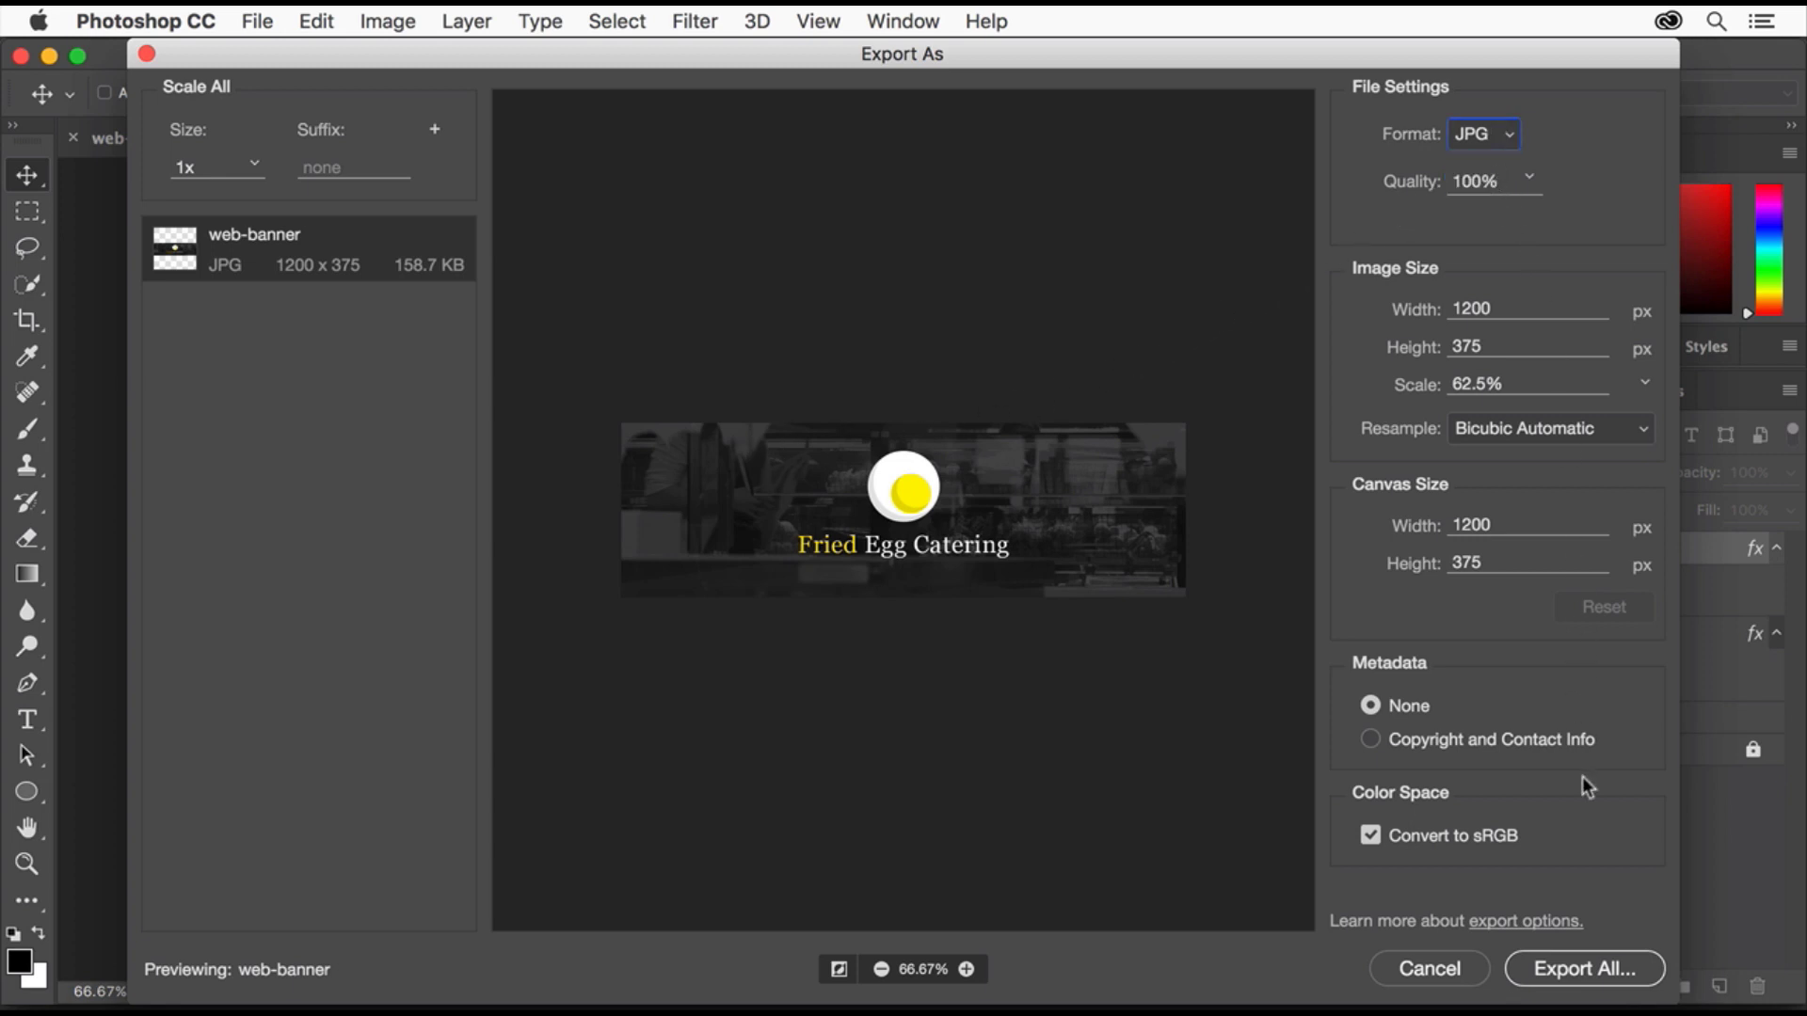
pyautogui.click(1640, 976)
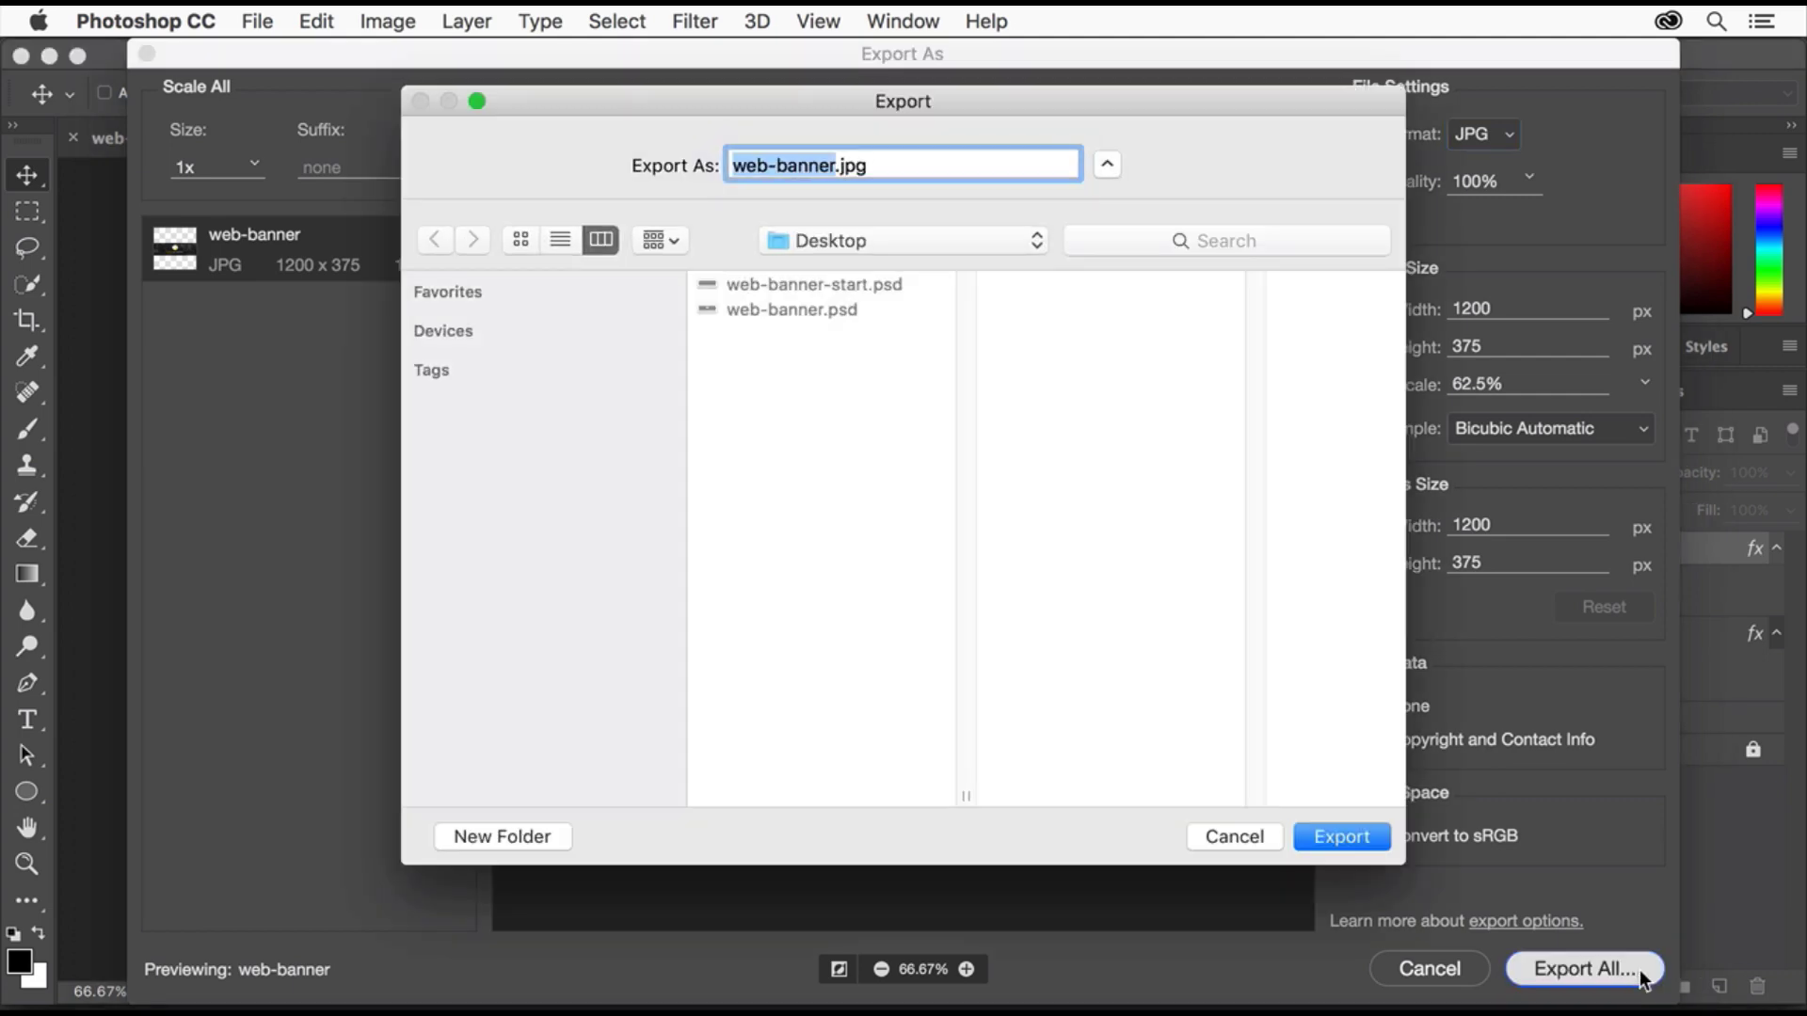
# Export web-banner.jpg to the Desktop.
pyautogui.click(1340, 836)
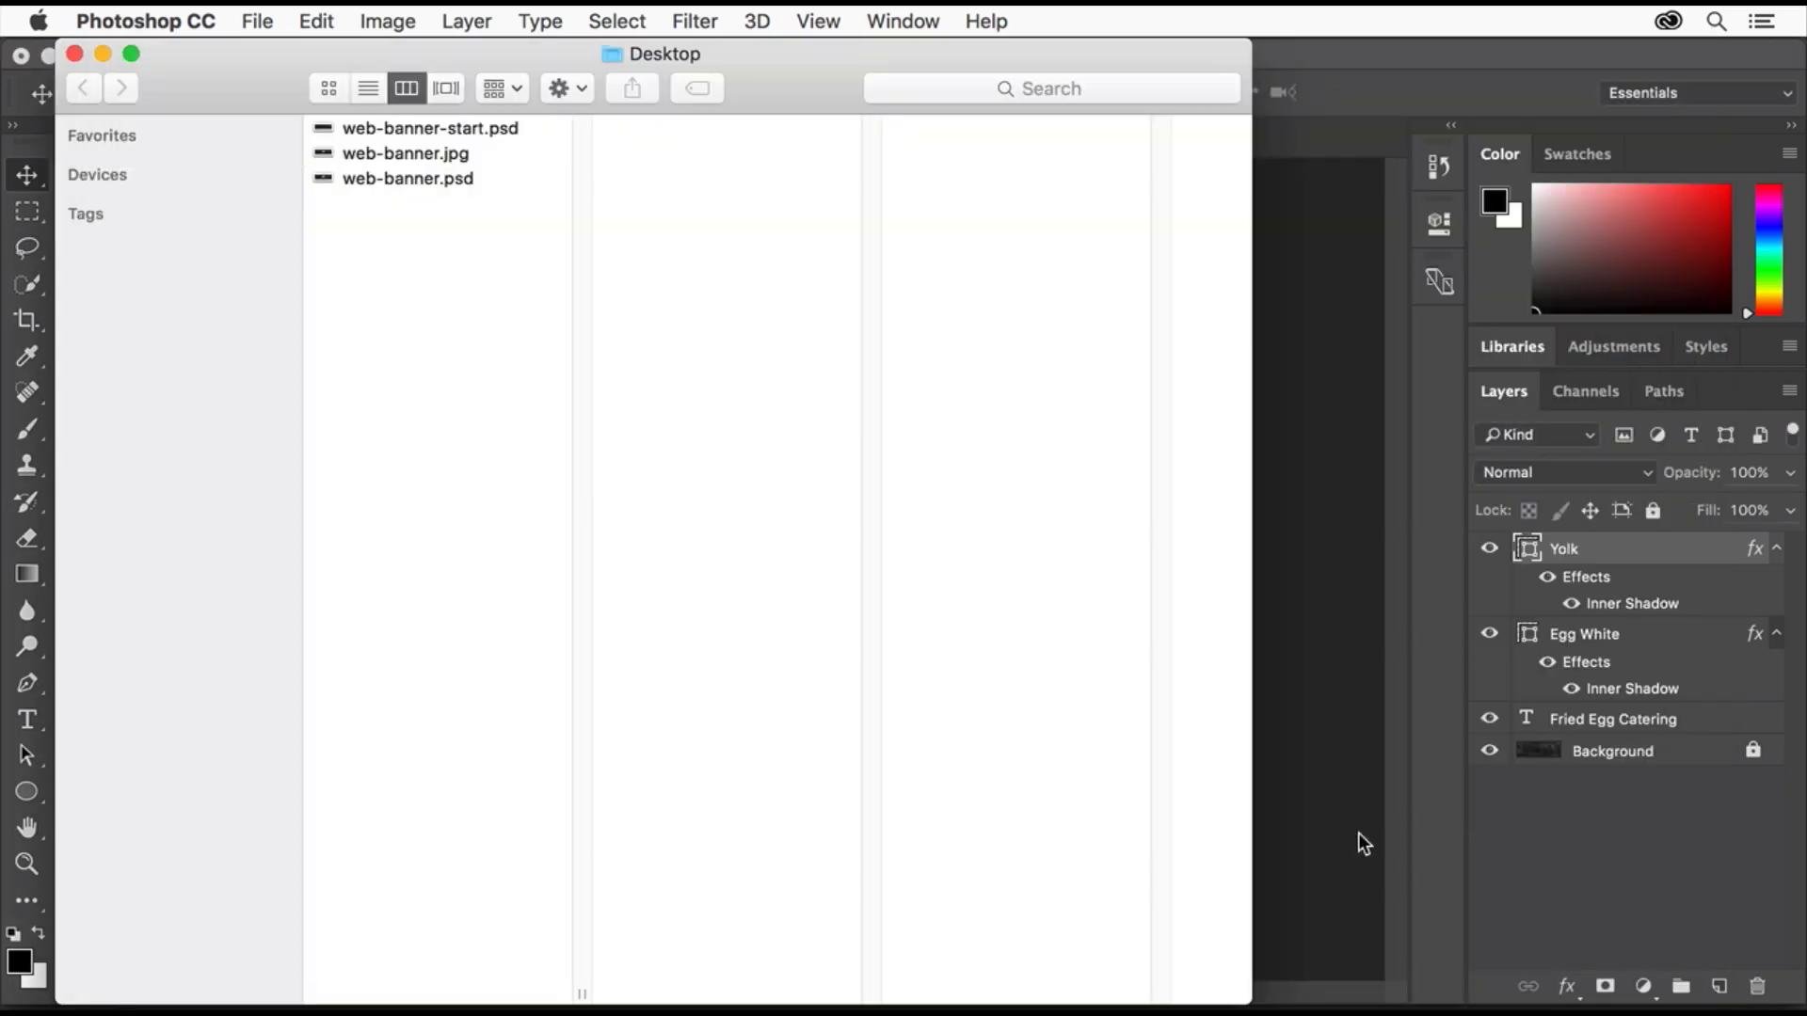